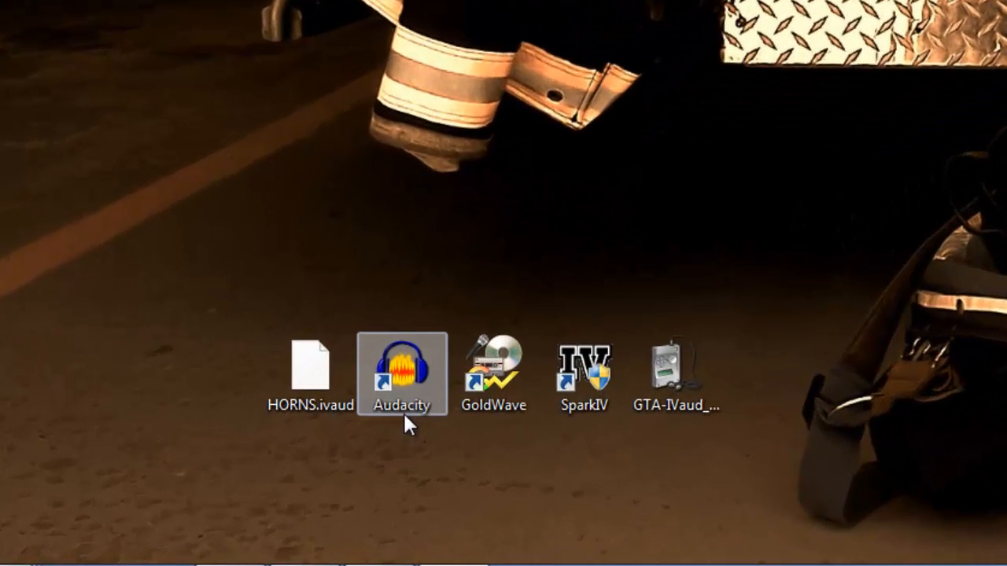
Examine the HORNS.ivaud file and the Audacity, GoldWave, SparkIV and GTA-IVaud tool shortcuts on the desktop.
{"action": "left_click", "coordinate": [273, 484]}
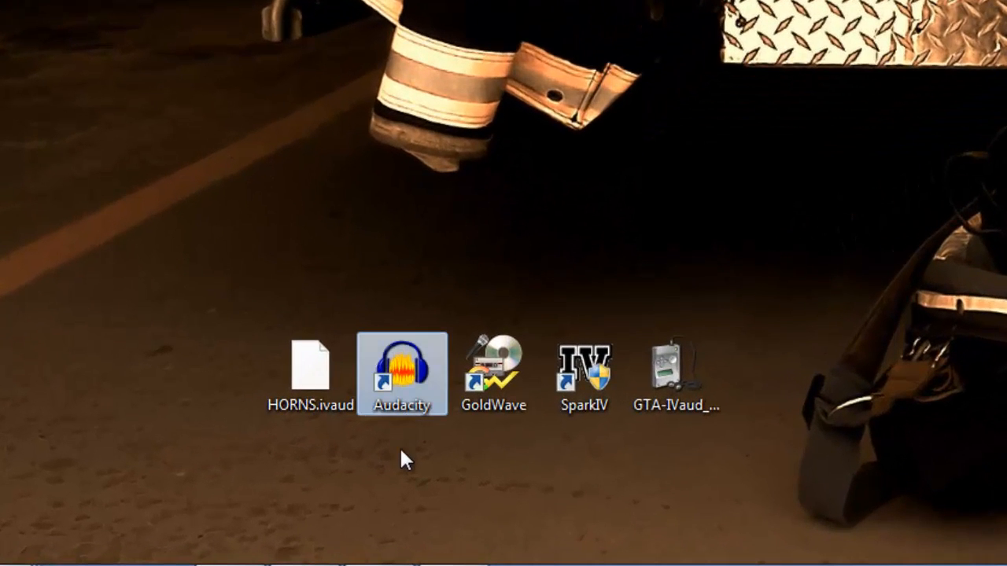
{"action": "left_click", "coordinate": [497, 414]}
{"action": "left_click", "coordinate": [601, 409]}
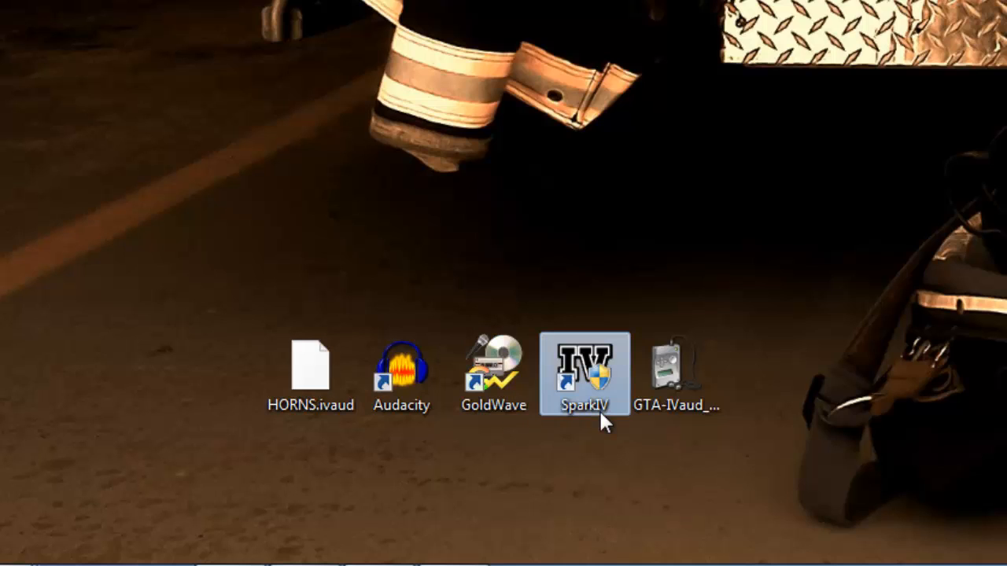
{"action": "left_click", "coordinate": [673, 418]}
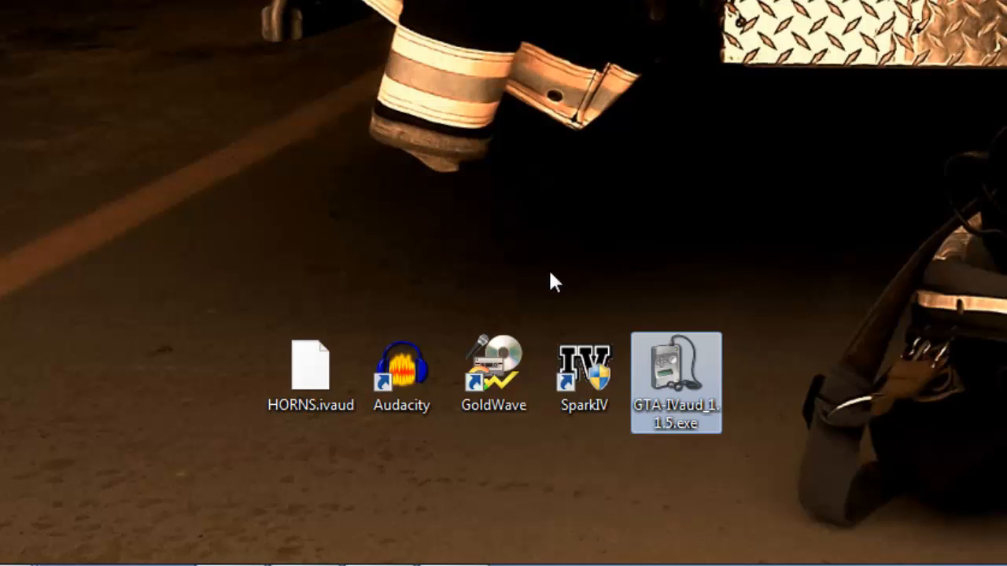
{"action": "left_click", "coordinate": [313, 364]}
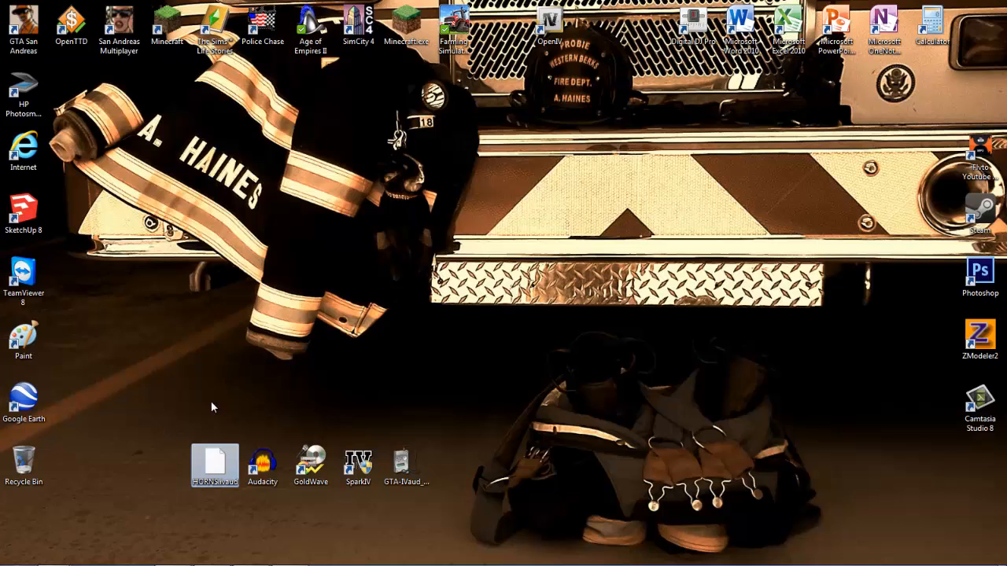
{"action": "left_click", "coordinate": [303, 253]}
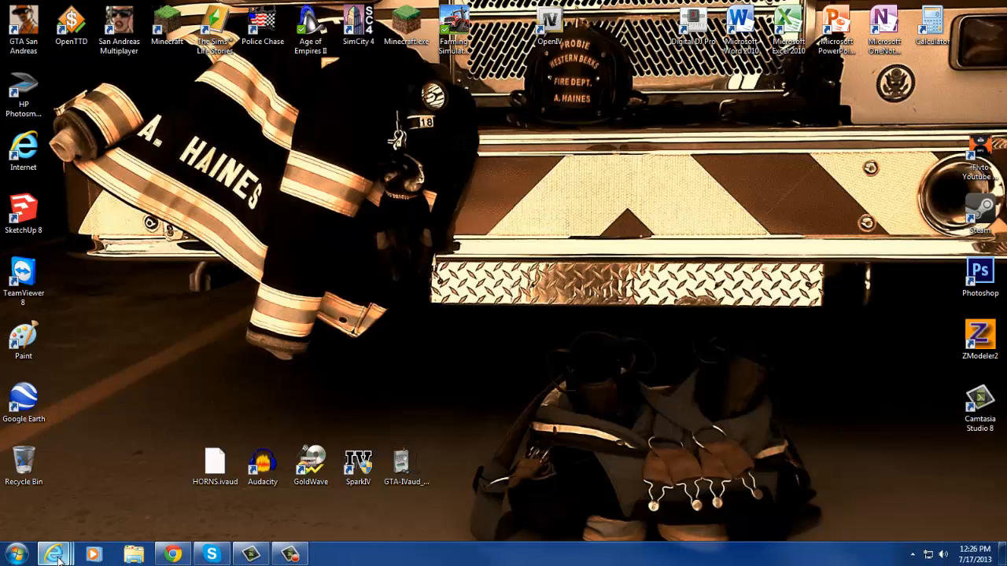
Switch to the browser's VICPOL Divisonal Van video tab and copy the video's URL from the address bar.
{"action": "mouse_move", "coordinate": [53, 555]}
{"action": "left_click", "coordinate": [197, 498]}
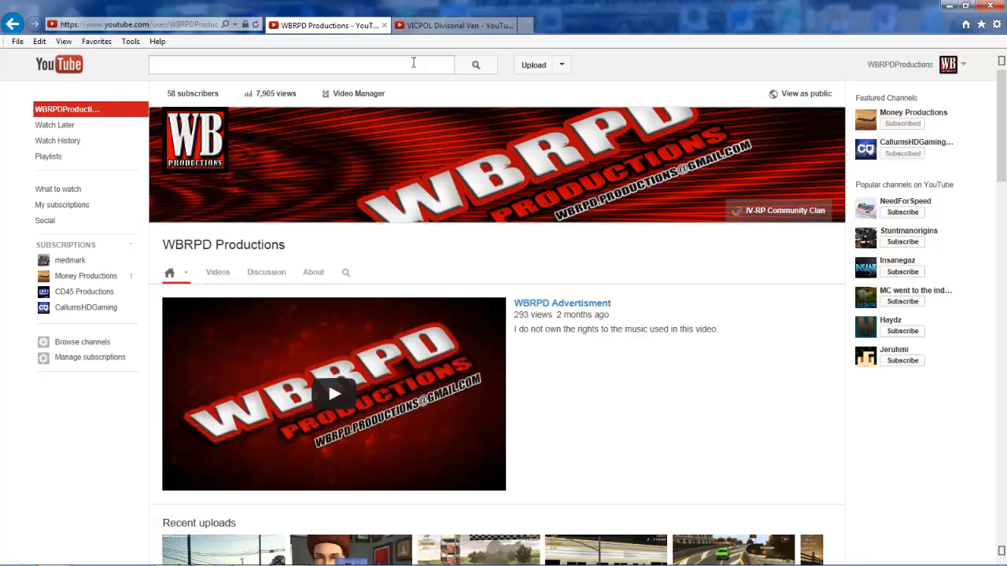
{"action": "left_click", "coordinate": [427, 26]}
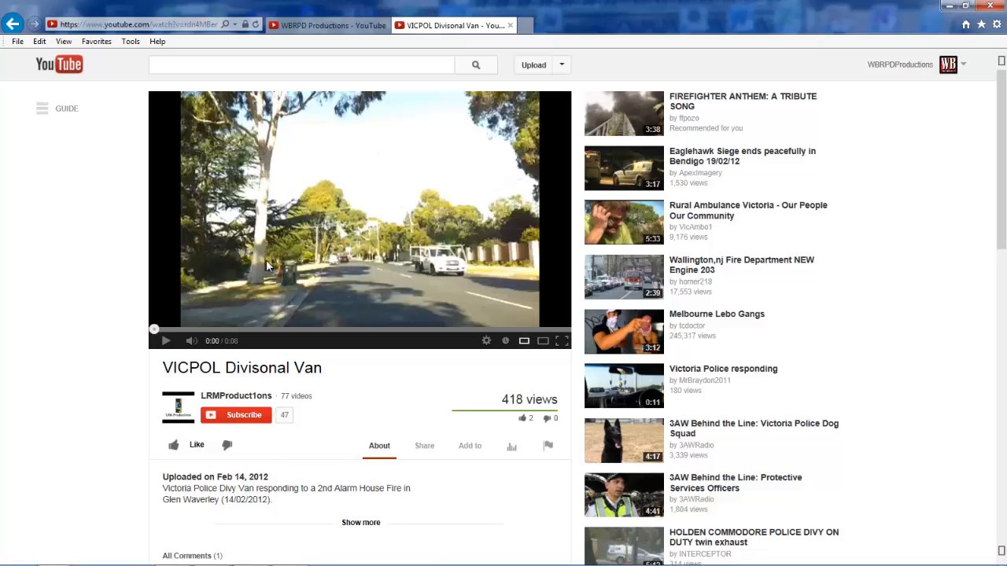
{"action": "left_click", "coordinate": [158, 25]}
{"action": "right_click", "coordinate": [158, 26]}
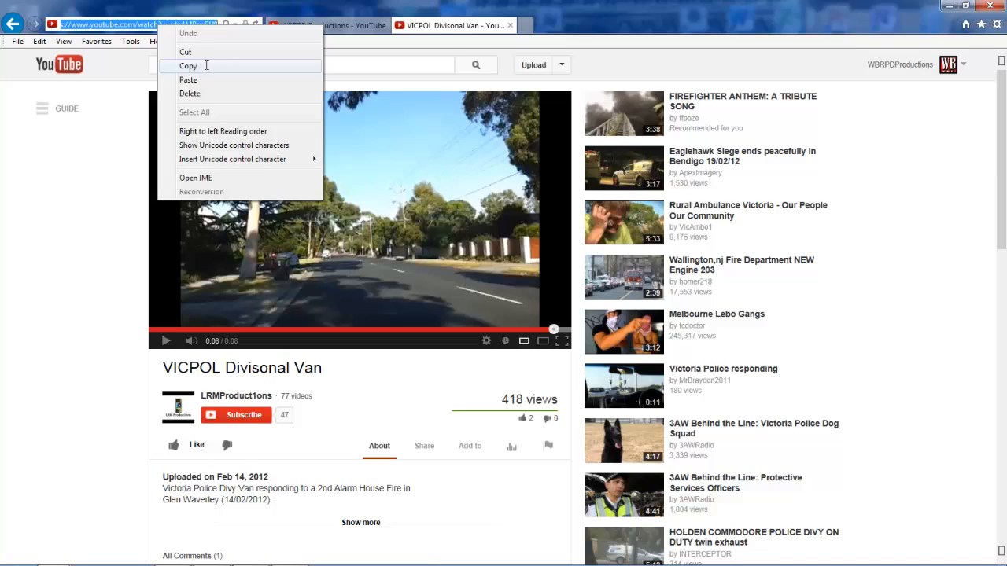
{"action": "left_click", "coordinate": [205, 66]}
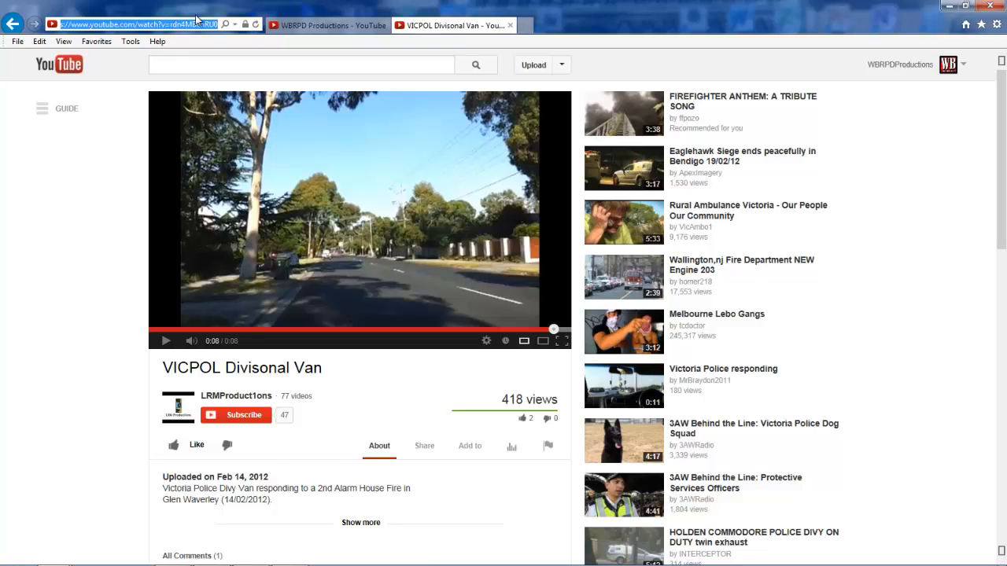
{"action": "left_click", "coordinate": [509, 26]}
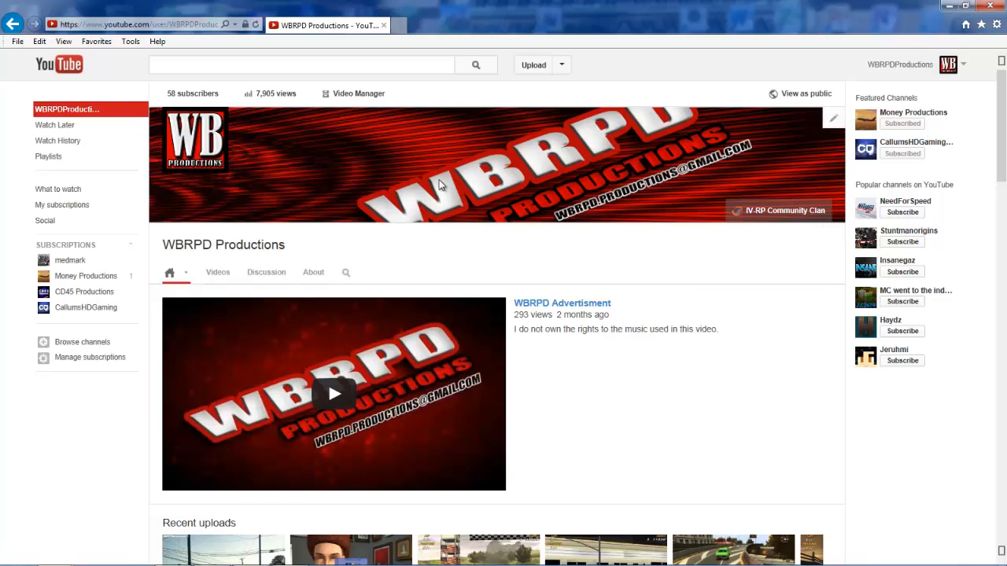
{"action": "left_click", "coordinate": [156, 24]}
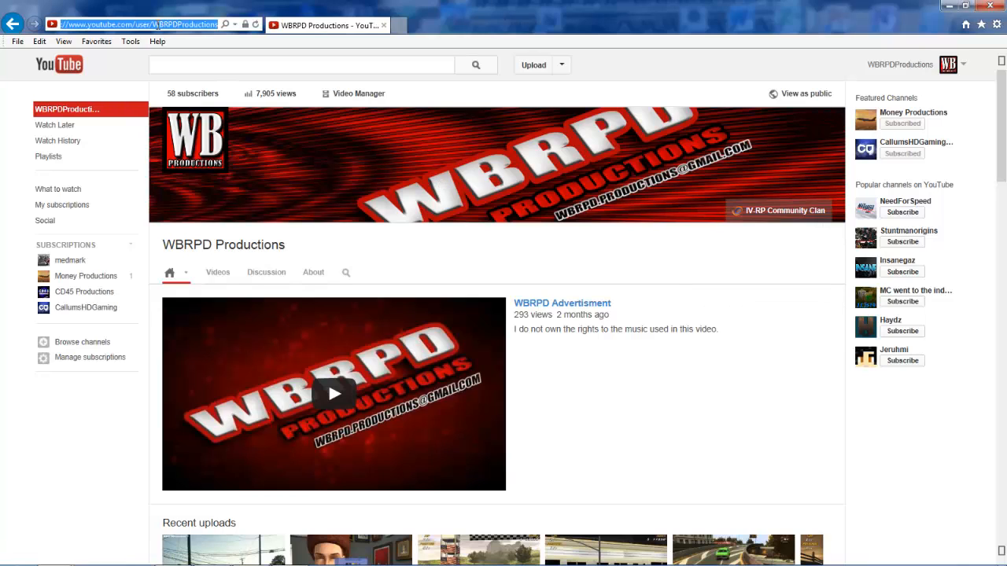
{"action": "type", "text": "fl"}
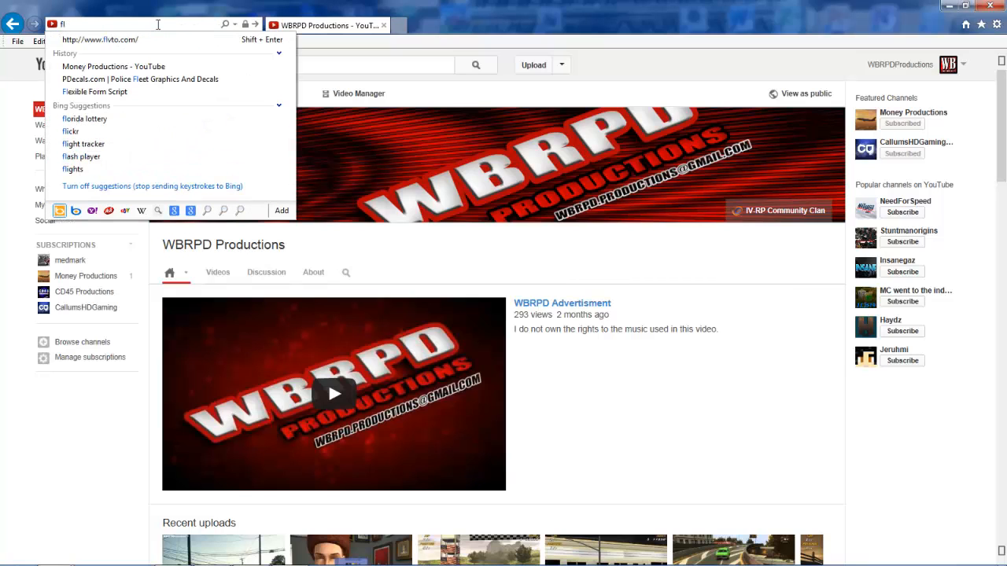
{"action": "key", "text": "Down"}
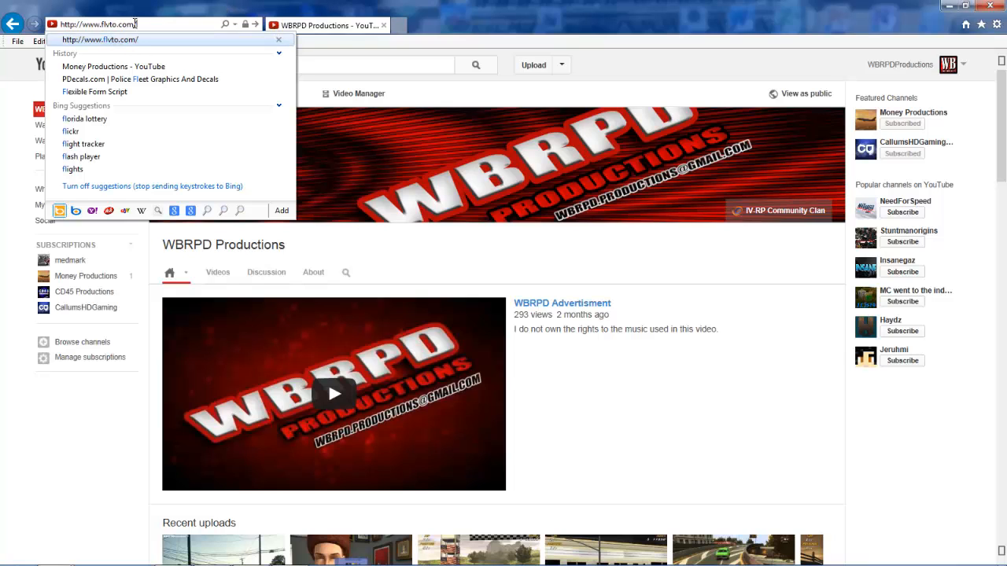
{"action": "key", "text": "Return"}
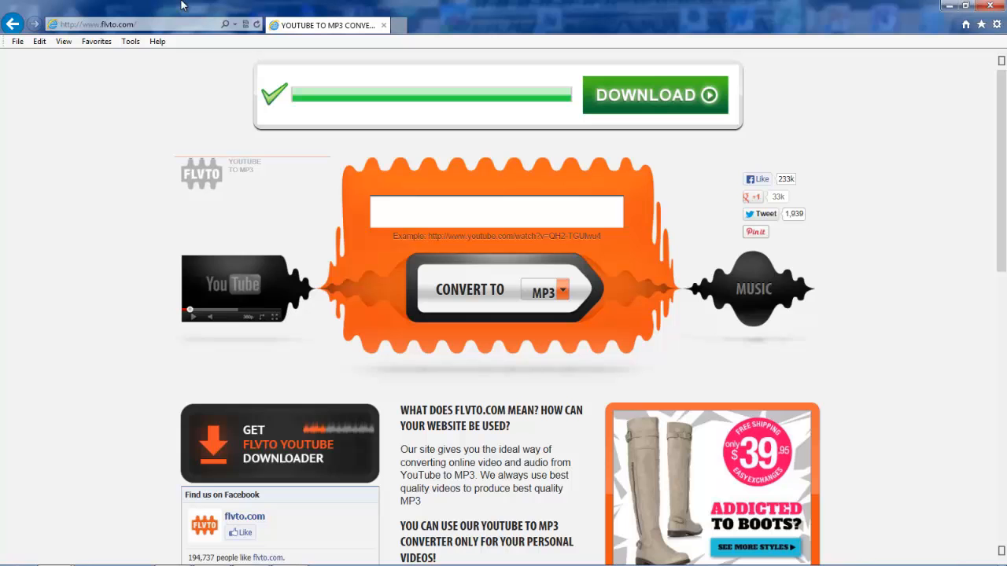
Paste the copied video URL into the FLVTO converter field and convert it to MP3.
{"action": "left_click", "coordinate": [478, 213]}
{"action": "right_click", "coordinate": [479, 215]}
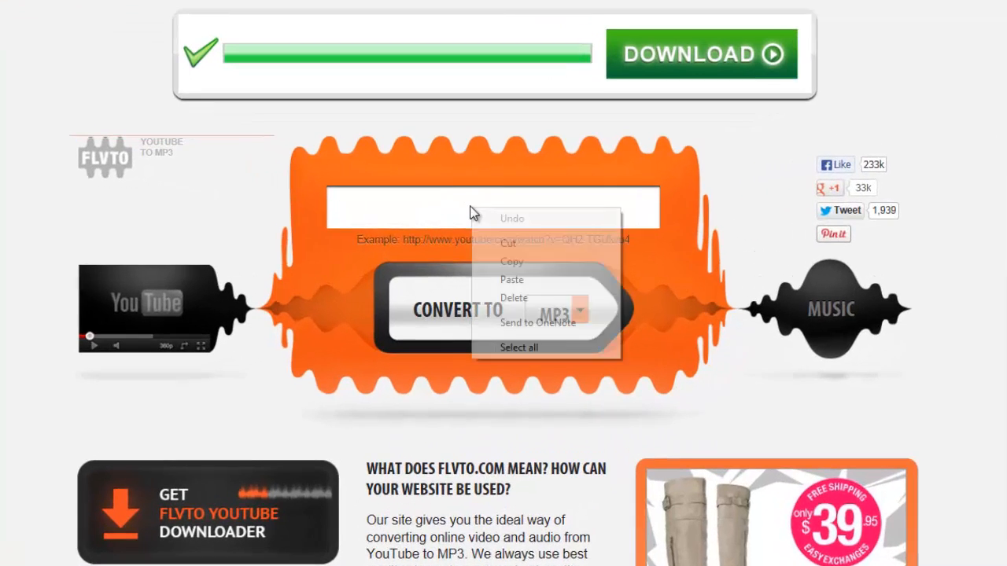
{"action": "left_click", "coordinate": [511, 279]}
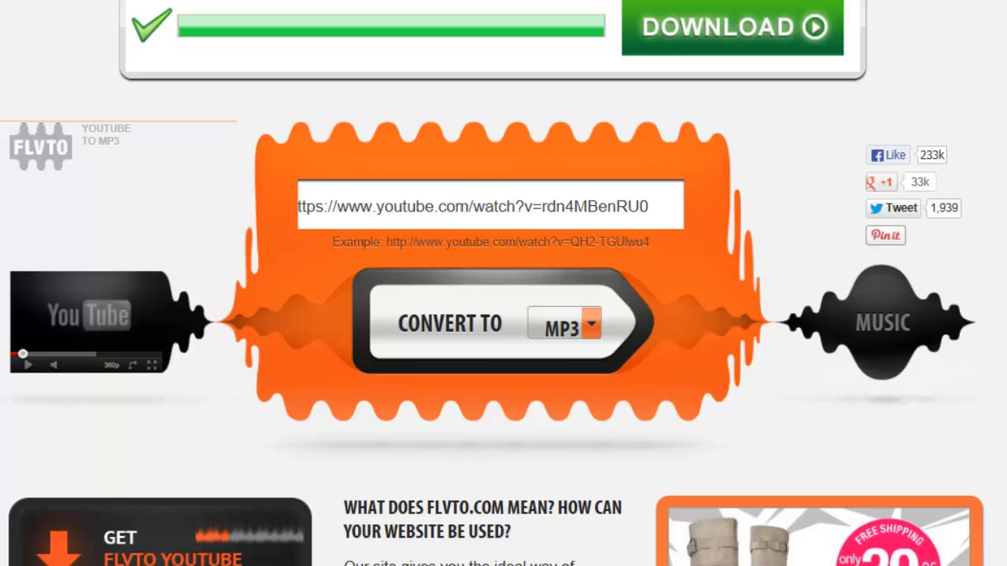
{"action": "left_click", "coordinate": [471, 350]}
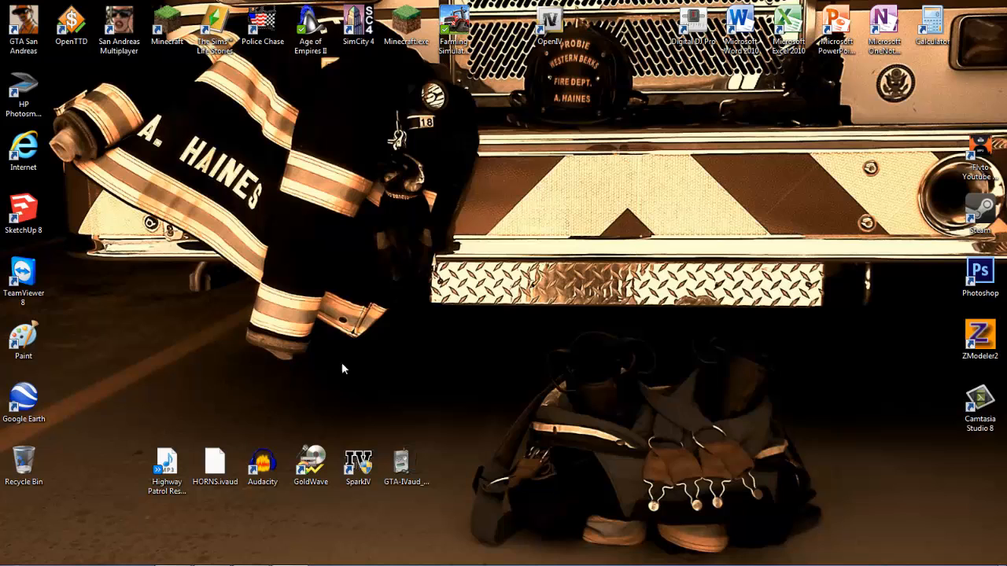
Launch Audacity and open Highway Patrol Responding.mp3 from the Desktop.
{"action": "left_click", "coordinate": [167, 464]}
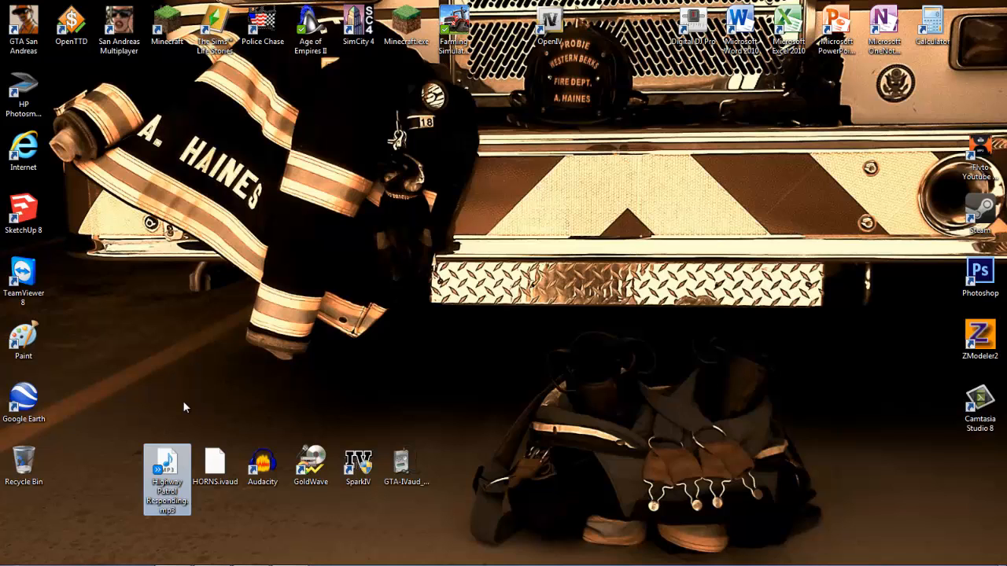
{"action": "left_click", "coordinate": [182, 400]}
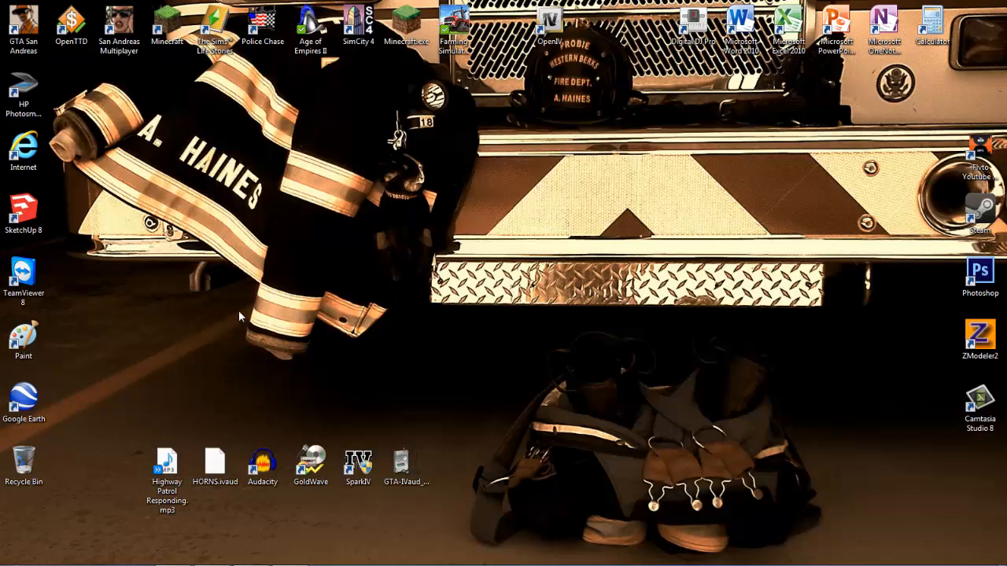
{"action": "double_click", "coordinate": [275, 480]}
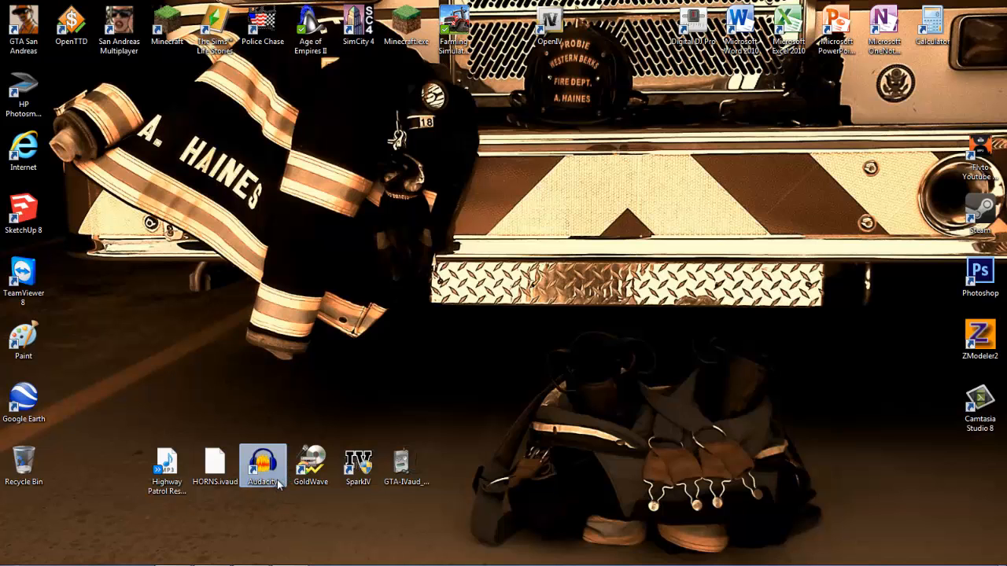
{"action": "left_click", "coordinate": [11, 19]}
{"action": "left_click", "coordinate": [24, 49]}
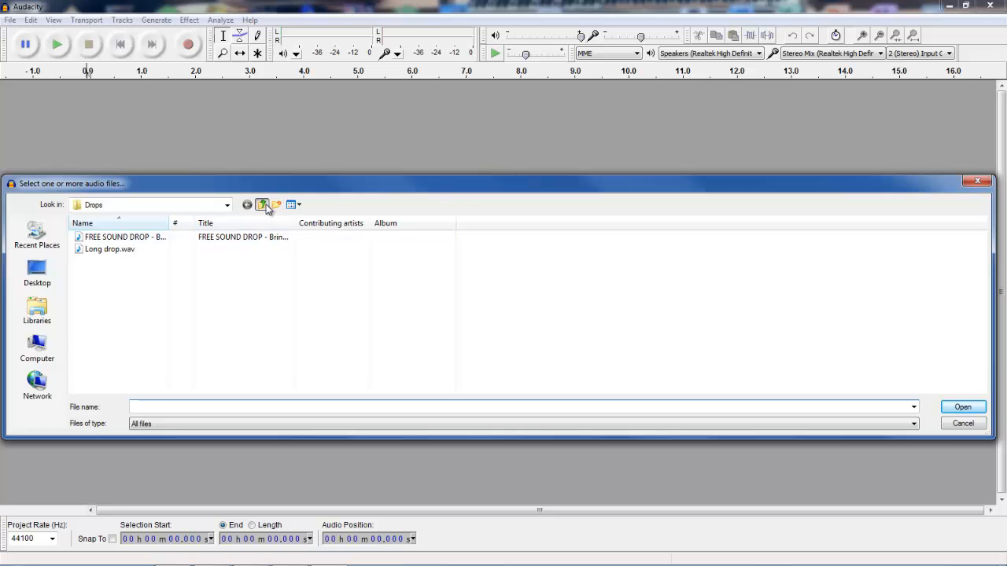
{"action": "left_click", "coordinate": [262, 204]}
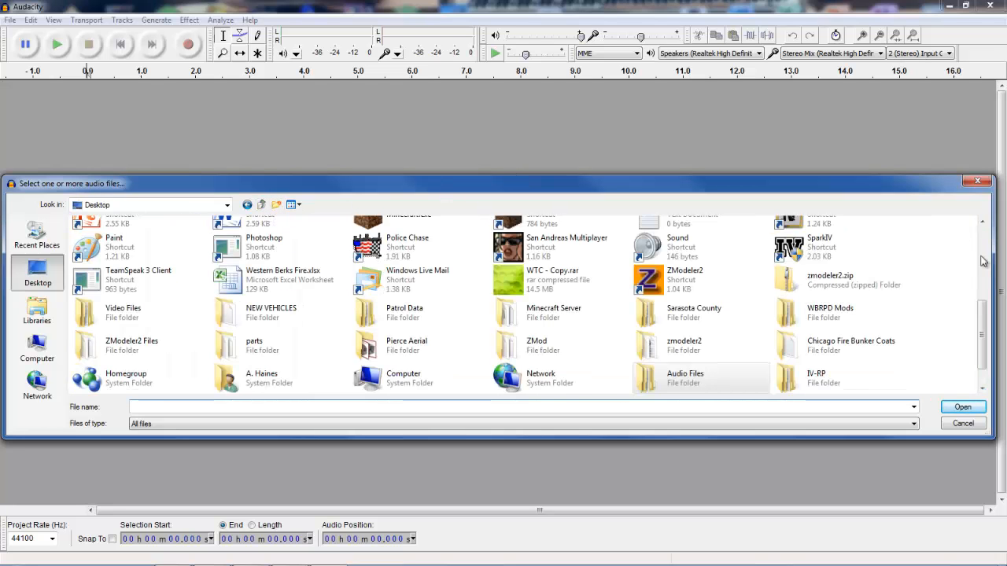
{"action": "scroll", "coordinate": [983, 350], "scroll_direction": "down", "scroll_amount": 1}
{"action": "left_click_drag", "start_coordinate": [983, 350], "coordinate": [987, 240]}
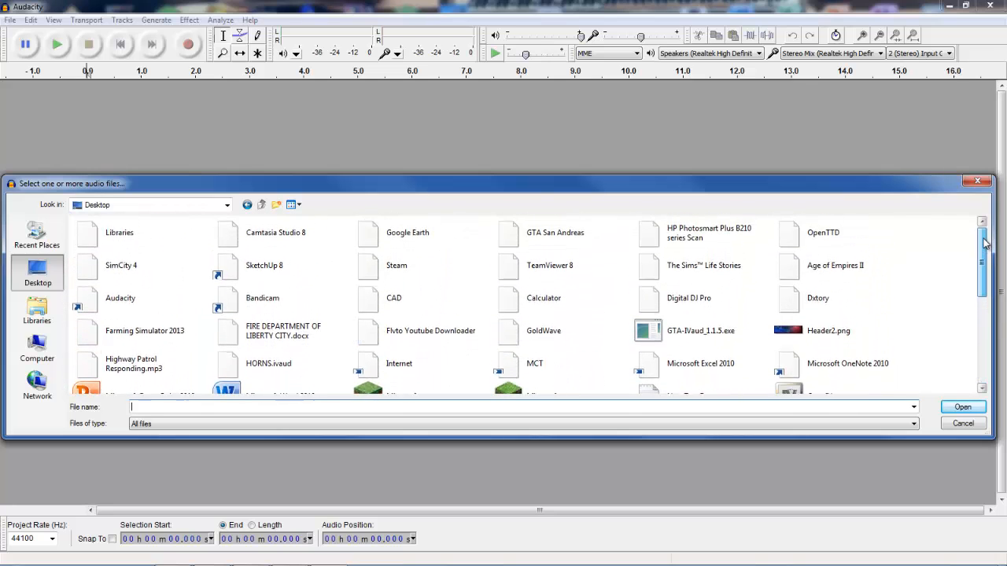
{"action": "double_click", "coordinate": [175, 366]}
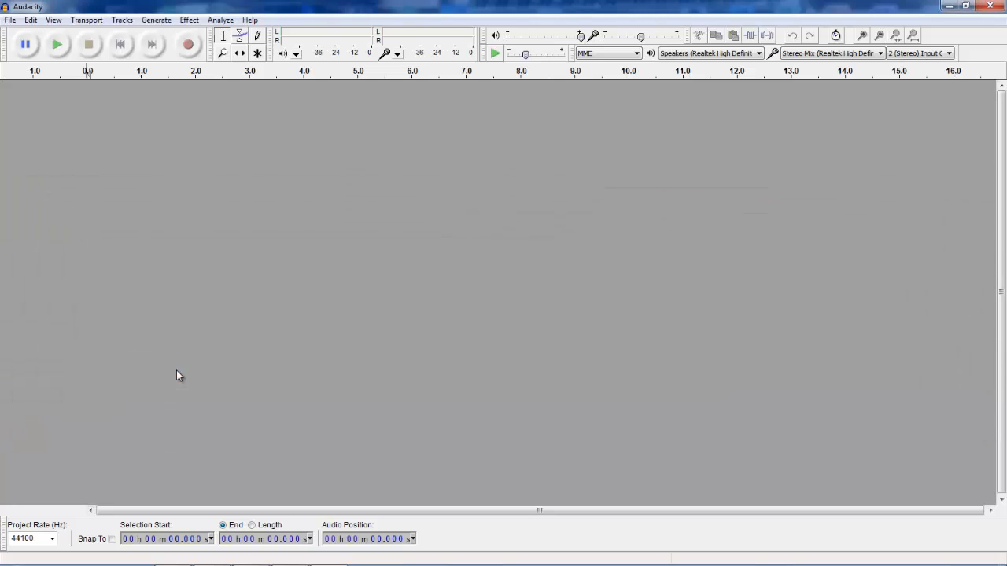
Play the track from about 1.1 s to audition the siren sound.
{"action": "left_click", "coordinate": [151, 129]}
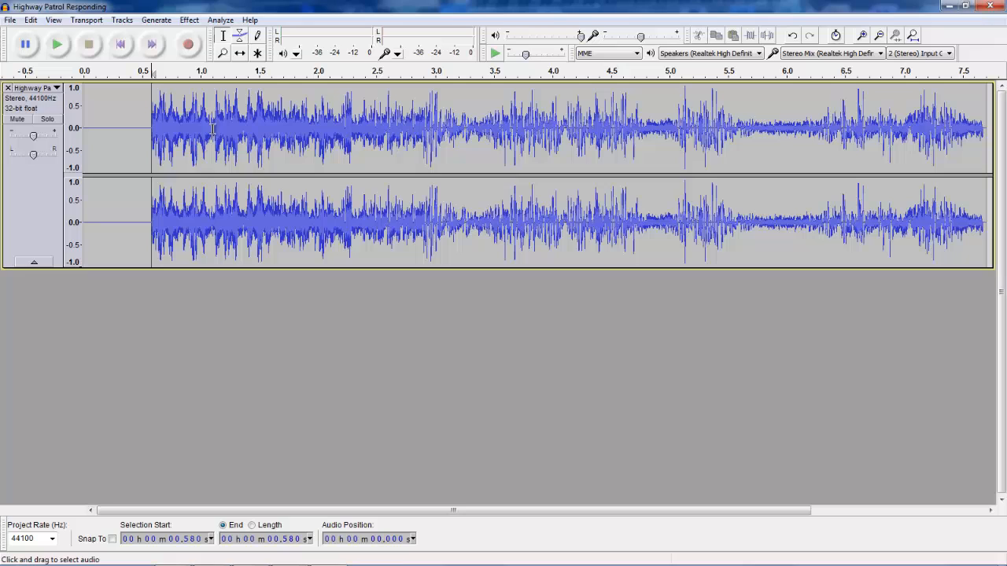
{"action": "left_click", "coordinate": [212, 127]}
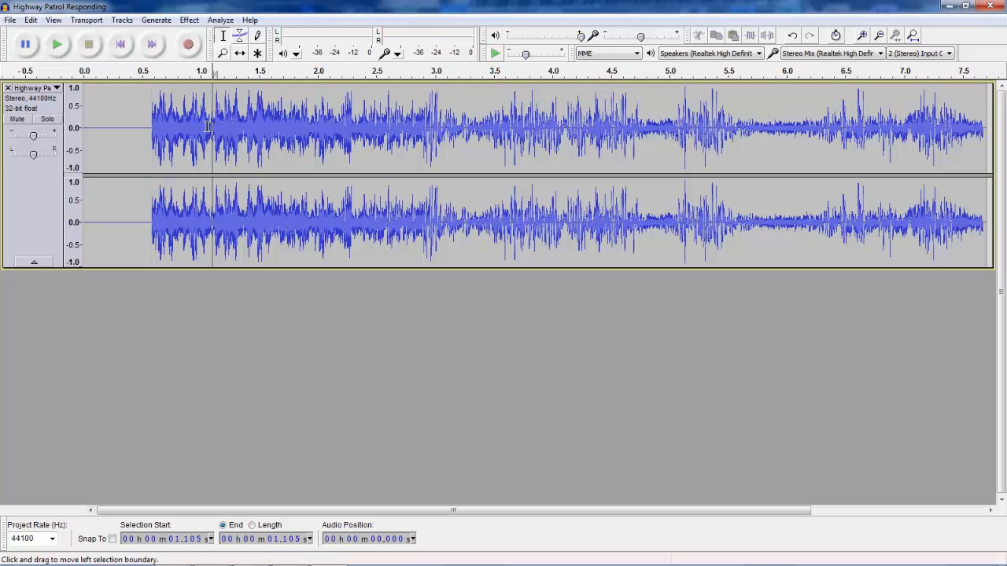
{"action": "left_click", "coordinate": [57, 44]}
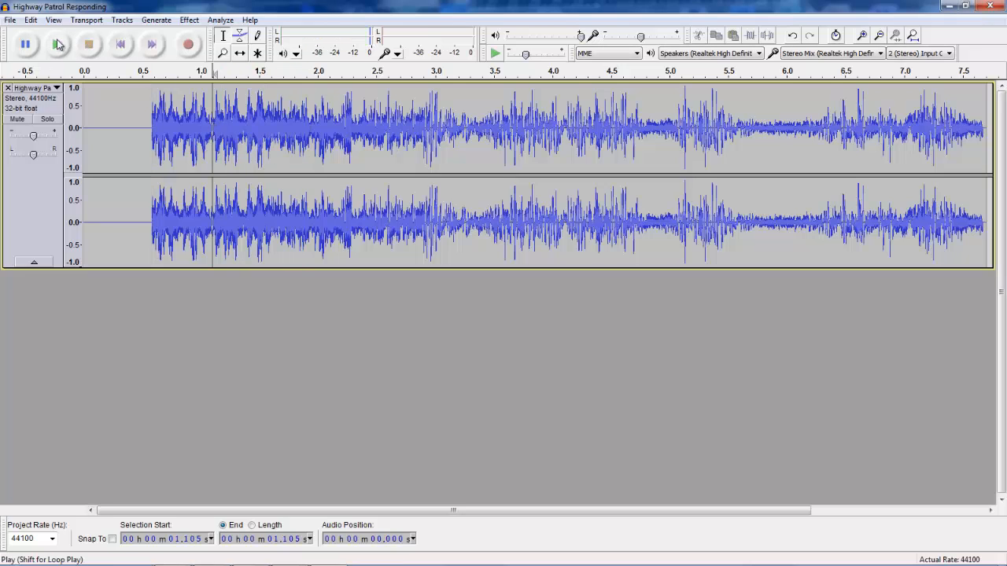
{"action": "left_click", "coordinate": [89, 45]}
Audition the track again starting from about 0.77 s and then from about 0.61 s.
{"action": "left_click", "coordinate": [173, 98]}
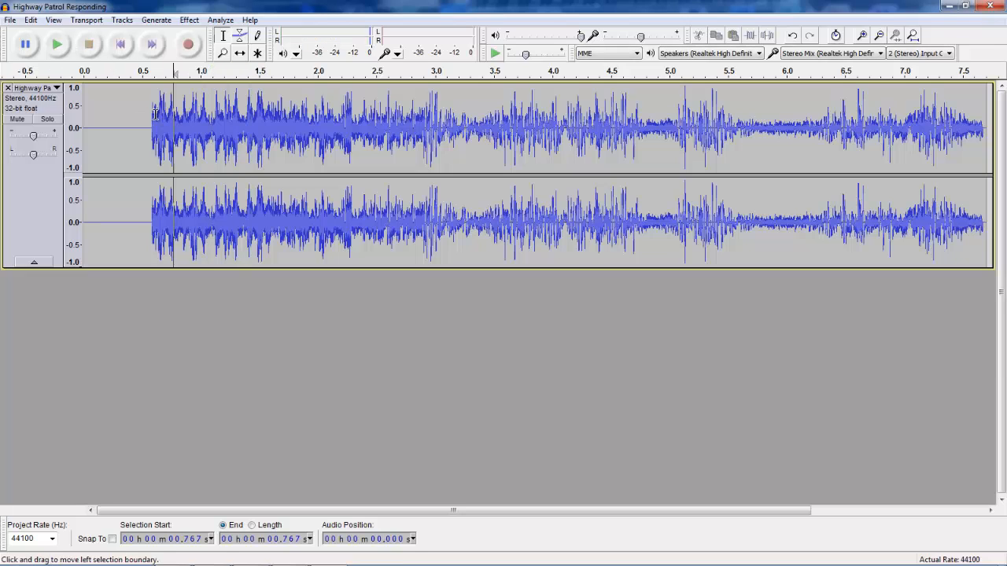
{"action": "left_click", "coordinate": [57, 45]}
{"action": "left_click", "coordinate": [89, 45]}
{"action": "left_click", "coordinate": [156, 98]}
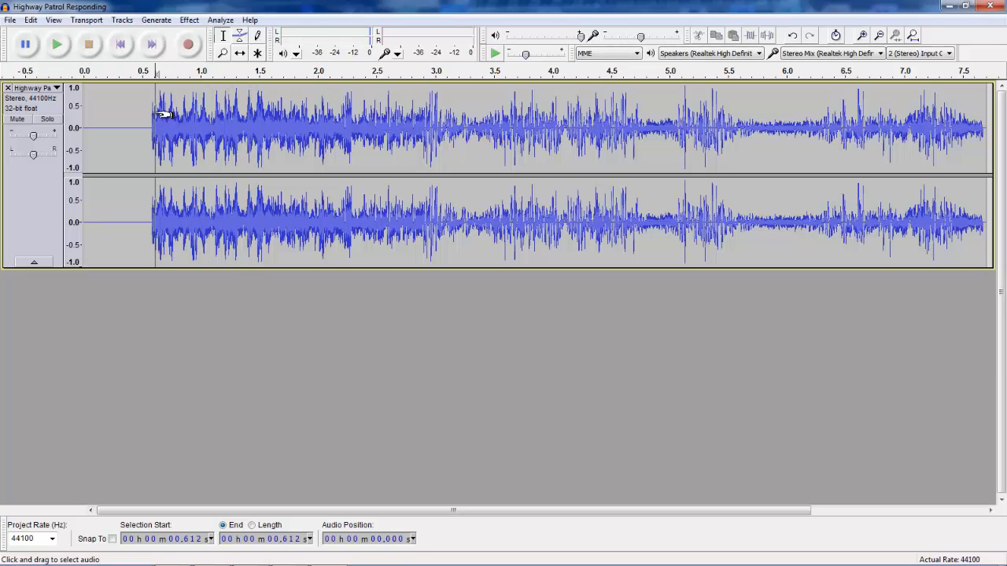
{"action": "left_click", "coordinate": [56, 44]}
{"action": "left_click", "coordinate": [85, 47]}
Zoom in on the start of the track and place the cursor at about 0.63 s.
{"action": "scroll", "coordinate": [228, 157], "scroll_direction": "up", "scroll_amount": 4}
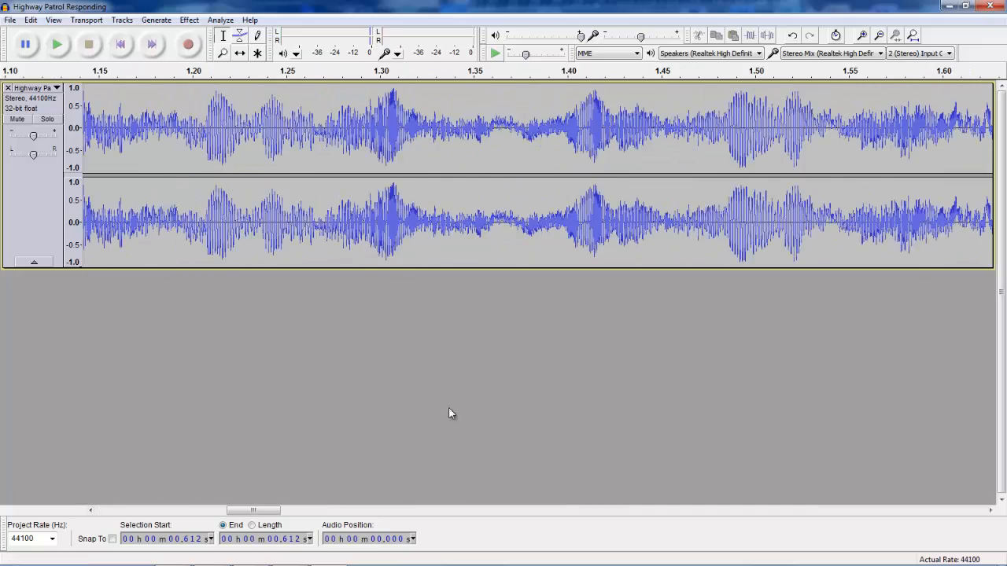
{"action": "left_click_drag", "start_coordinate": [254, 511], "coordinate": [185, 512]}
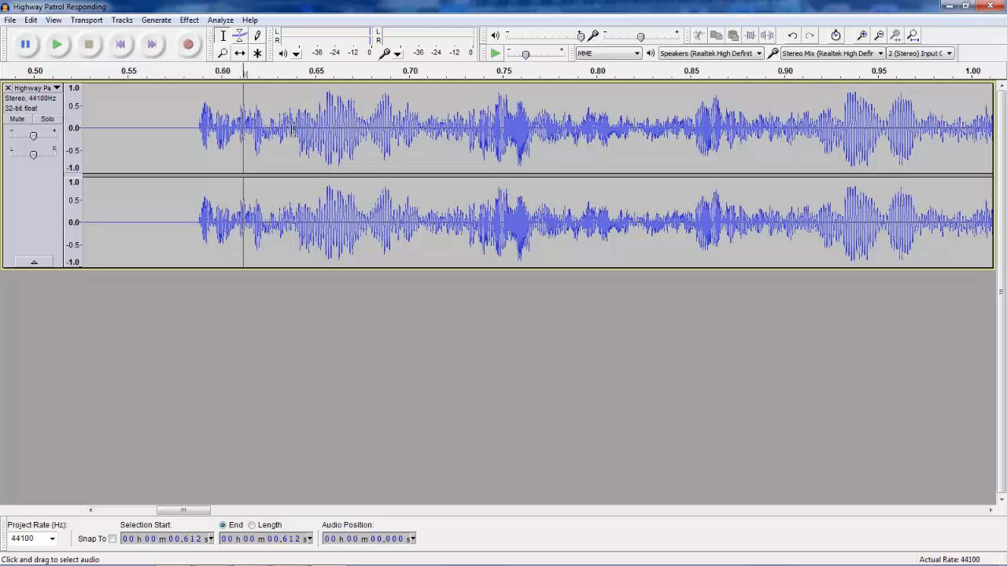
{"action": "left_click", "coordinate": [58, 45]}
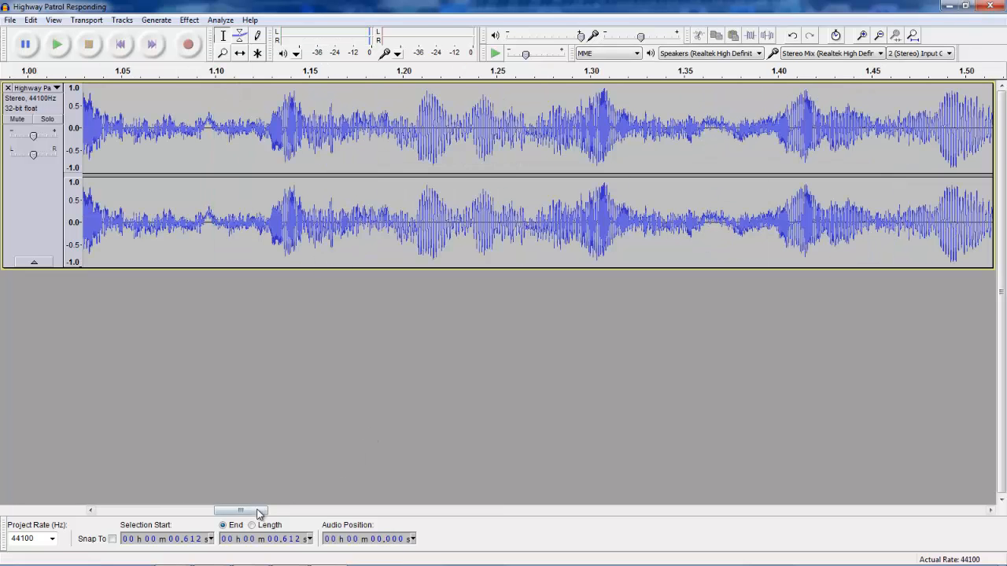
{"action": "left_click_drag", "start_coordinate": [259, 512], "coordinate": [191, 512]}
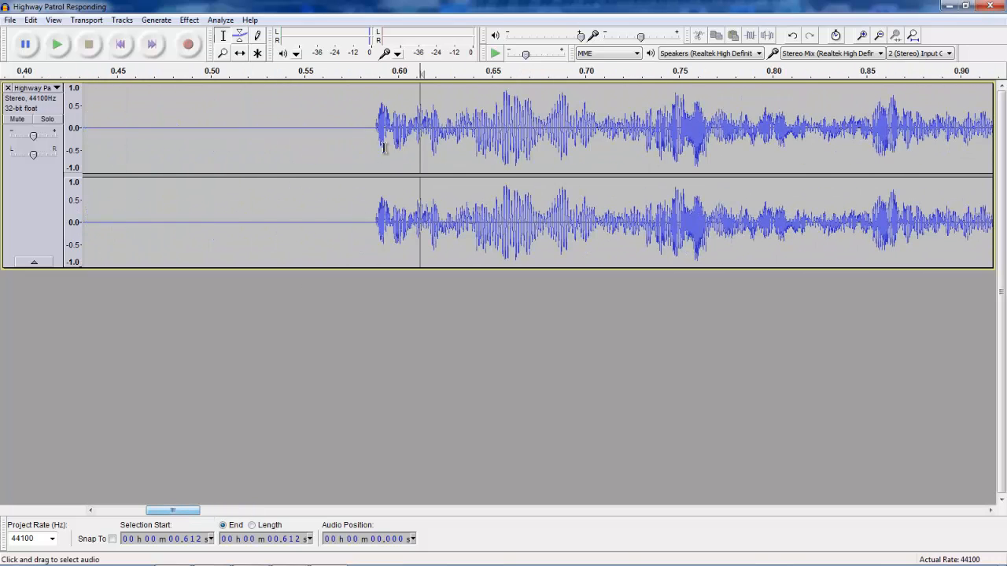
{"action": "left_click_drag", "start_coordinate": [82, 126], "coordinate": [451, 138]}
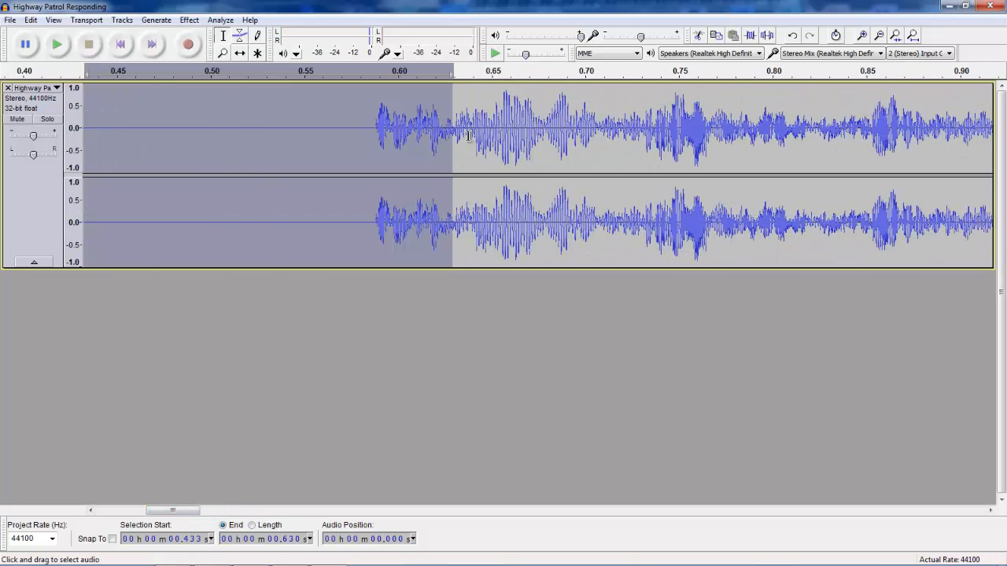
{"action": "left_click", "coordinate": [442, 144]}
{"action": "left_click", "coordinate": [458, 132]}
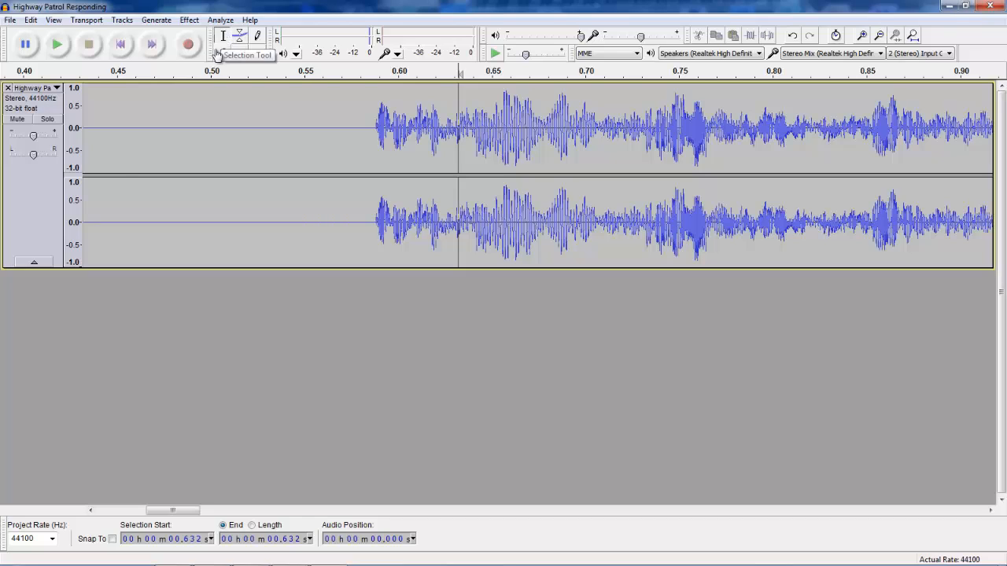
Cut the silent gap between about 0.43 s and 0.63 s, then play the track to check it.
{"action": "left_click_drag", "start_coordinate": [84, 152], "coordinate": [118, 152]}
{"action": "left_click", "coordinate": [160, 163]}
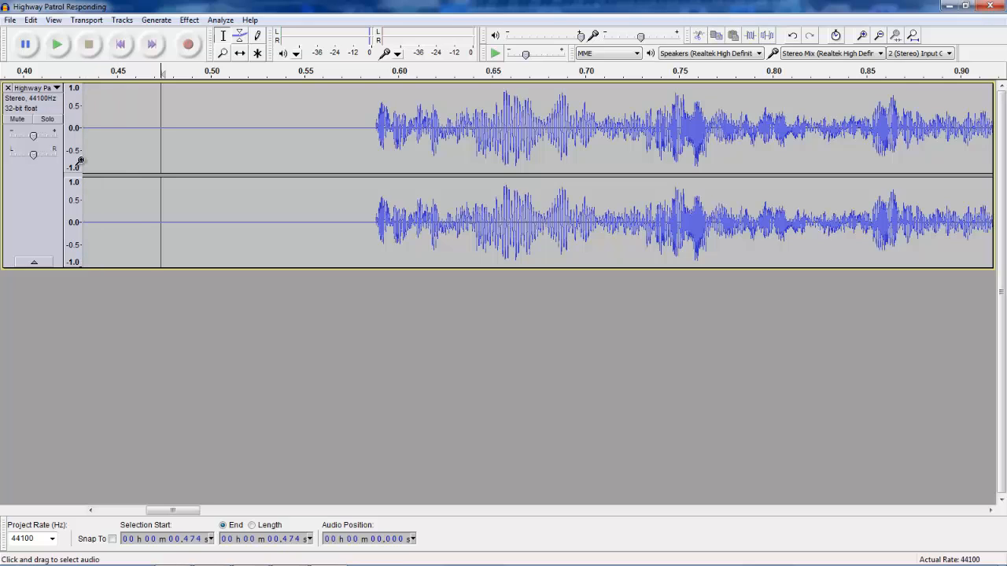
{"action": "left_click_drag", "start_coordinate": [84, 160], "coordinate": [451, 161]}
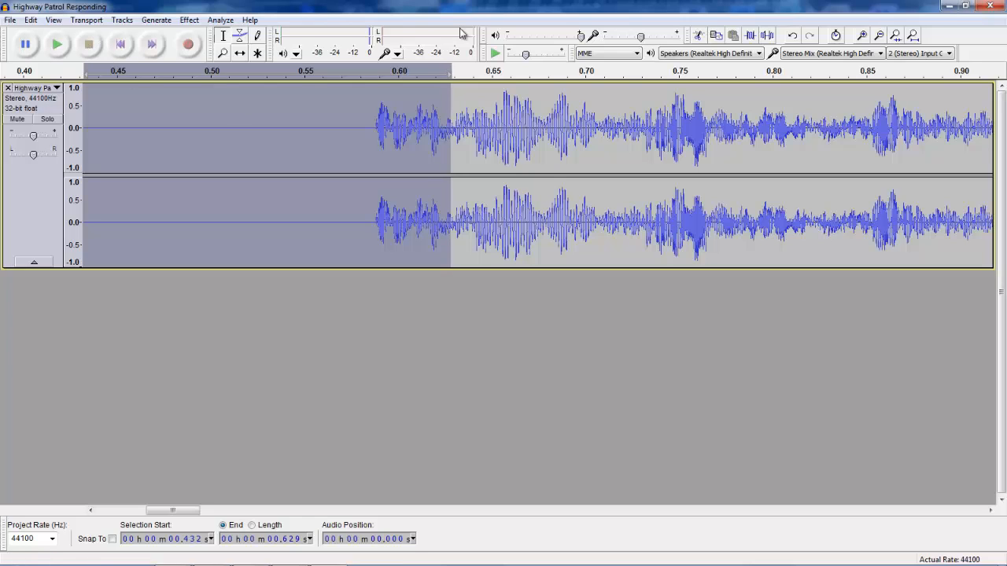
{"action": "left_click", "coordinate": [697, 36]}
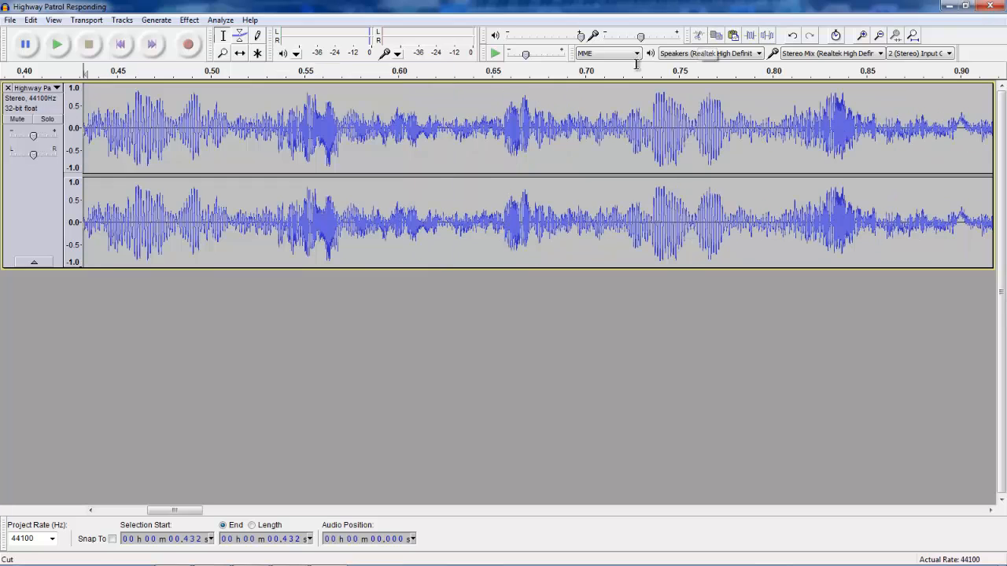
{"action": "left_click", "coordinate": [66, 44]}
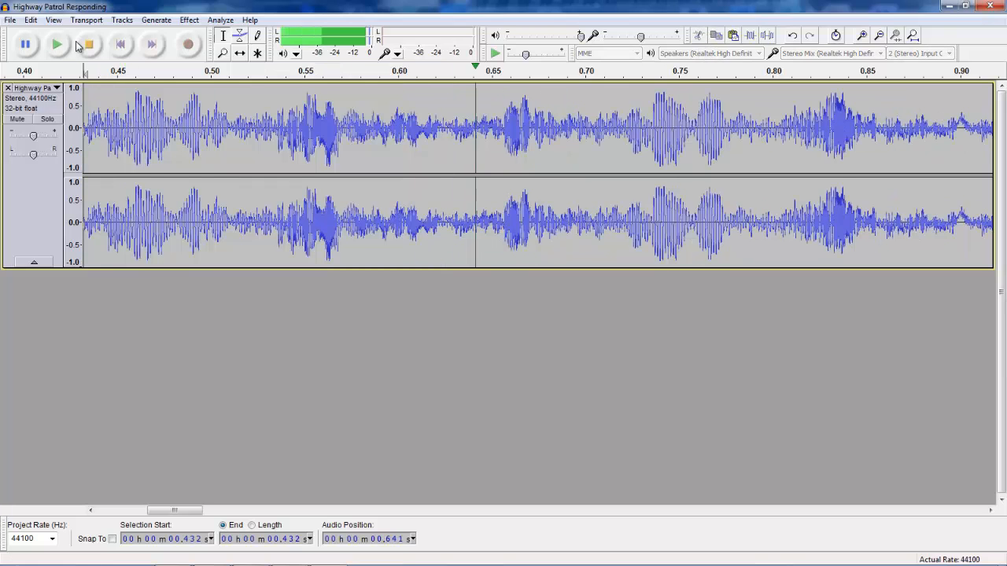
Cut the remaining leading silence from 0 to about 0.43 s and play the track.
{"action": "left_click_drag", "start_coordinate": [249, 507], "coordinate": [138, 509]}
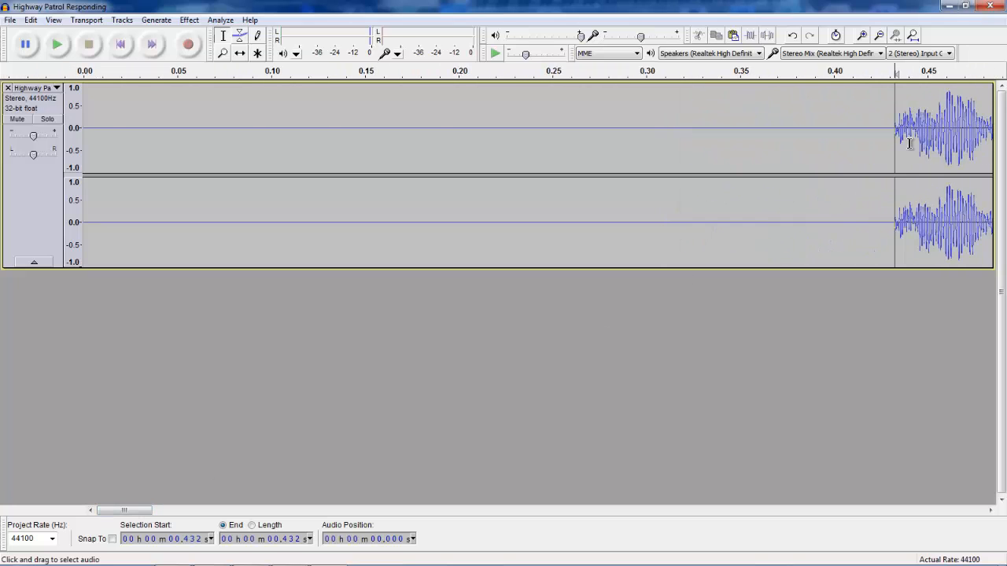
{"action": "left_click_drag", "start_coordinate": [896, 132], "coordinate": [85, 134]}
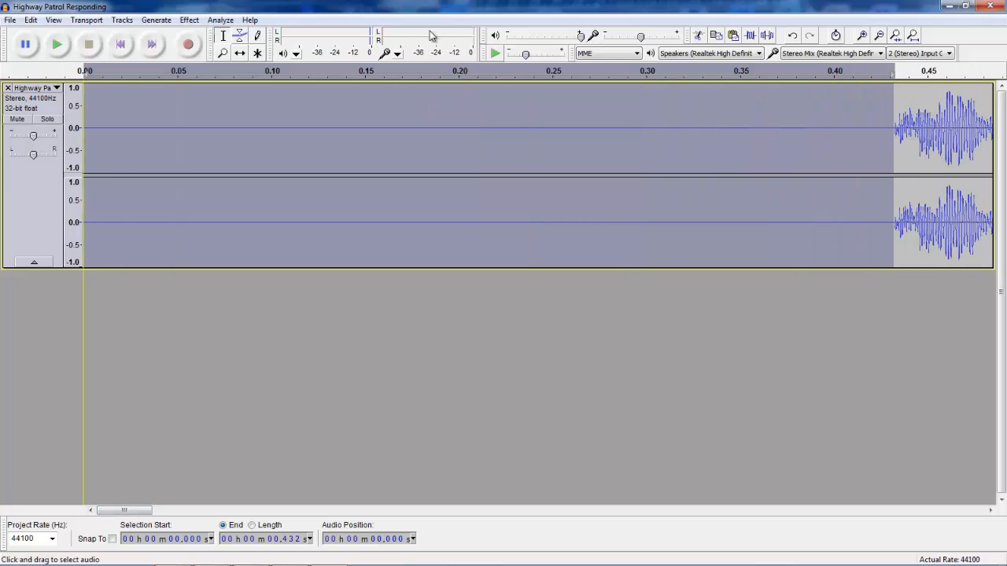
{"action": "left_click", "coordinate": [697, 36]}
{"action": "left_click", "coordinate": [57, 44]}
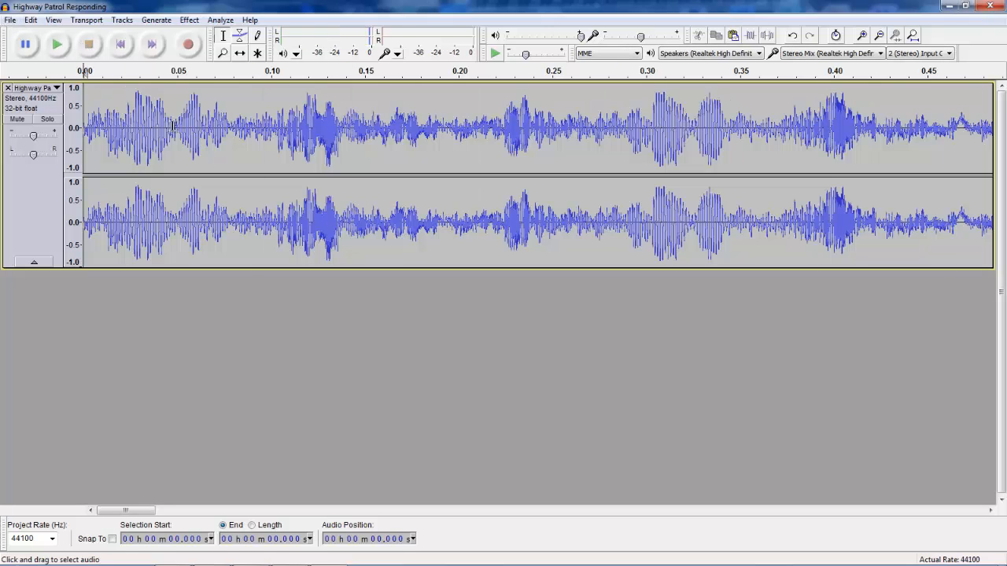
{"action": "left_click", "coordinate": [56, 44]}
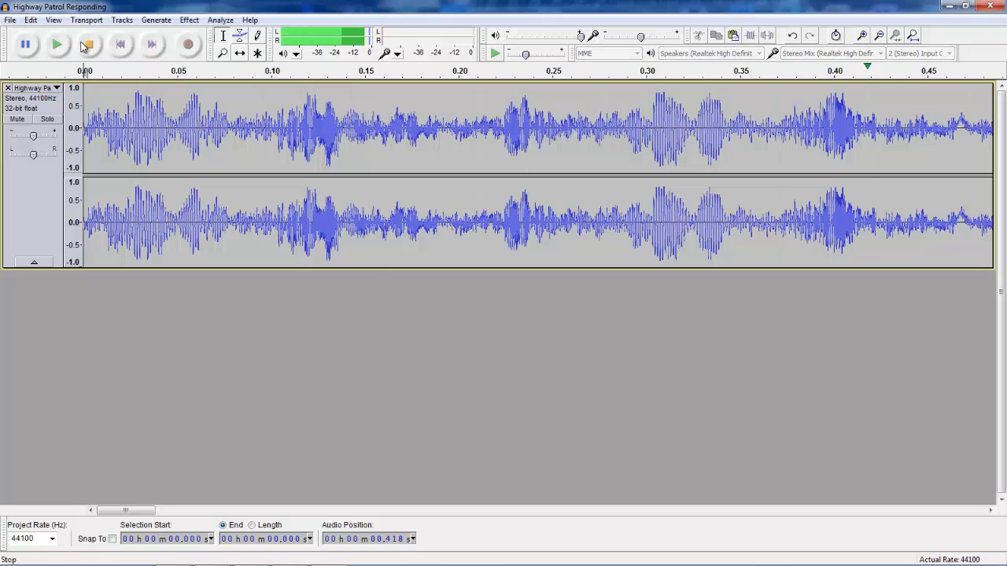
Delete the end of the track after about 0.38 s.
{"action": "left_click", "coordinate": [760, 130]}
{"action": "left_click_drag", "start_coordinate": [763, 130], "coordinate": [997, 187]}
{"action": "left_click", "coordinate": [786, 131]}
{"action": "key", "text": "Delete"}
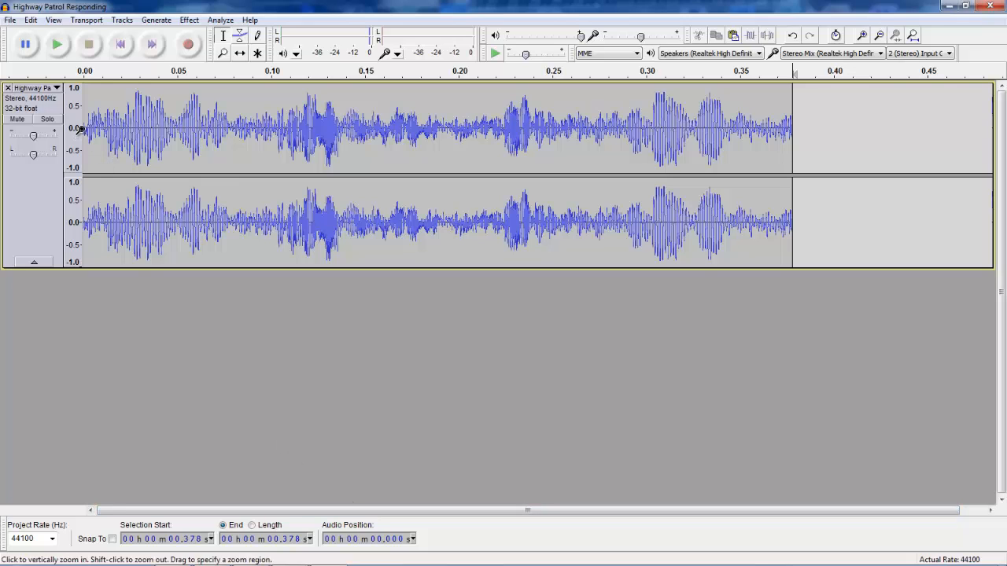
Loop-play the trimmed siren from the start to hear how it repeats.
{"action": "left_click", "coordinate": [57, 45]}
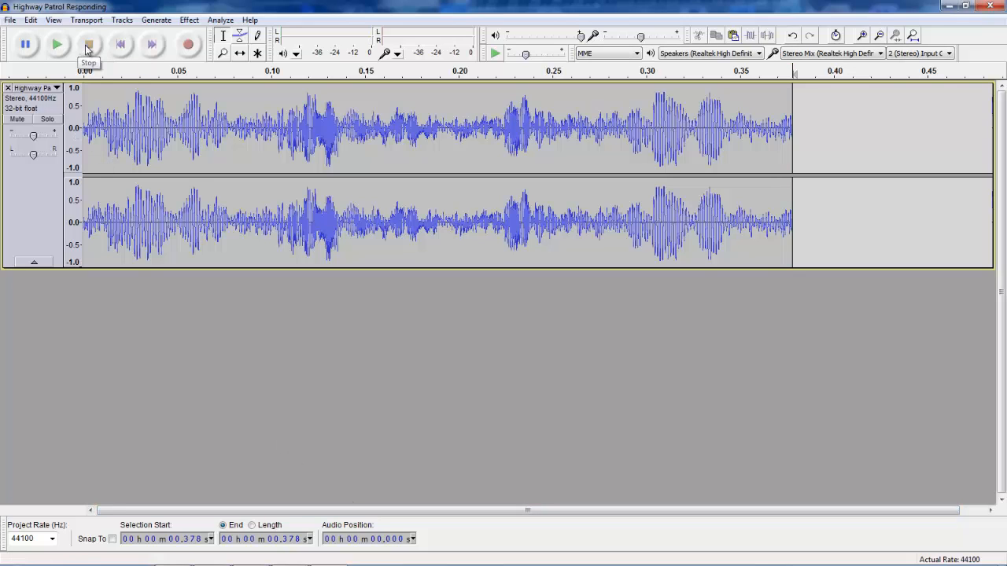
{"action": "left_click", "coordinate": [235, 131]}
{"action": "left_click", "coordinate": [85, 131]}
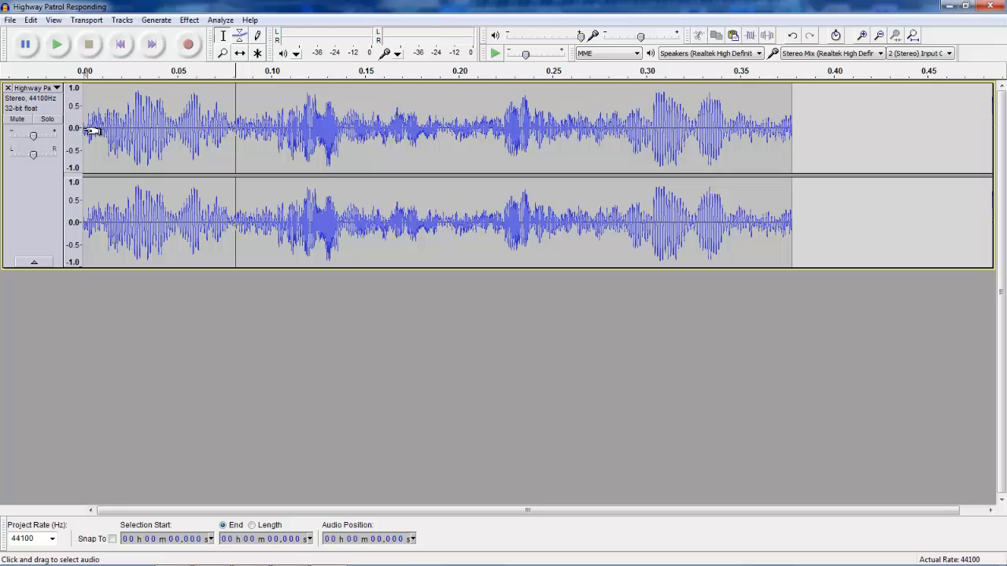
{"action": "left_click", "coordinate": [56, 45]}
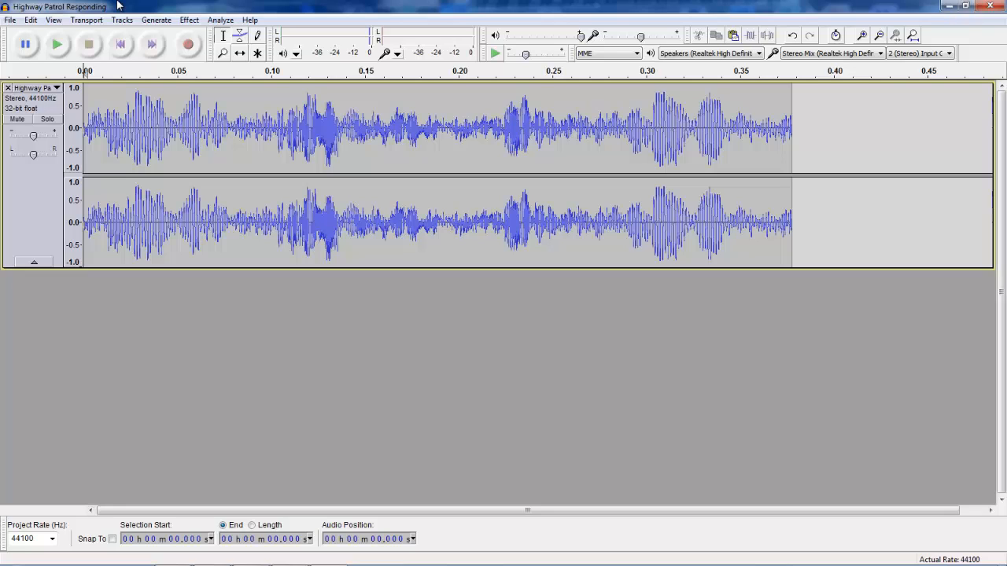
{"action": "key", "text": "shift+space"}
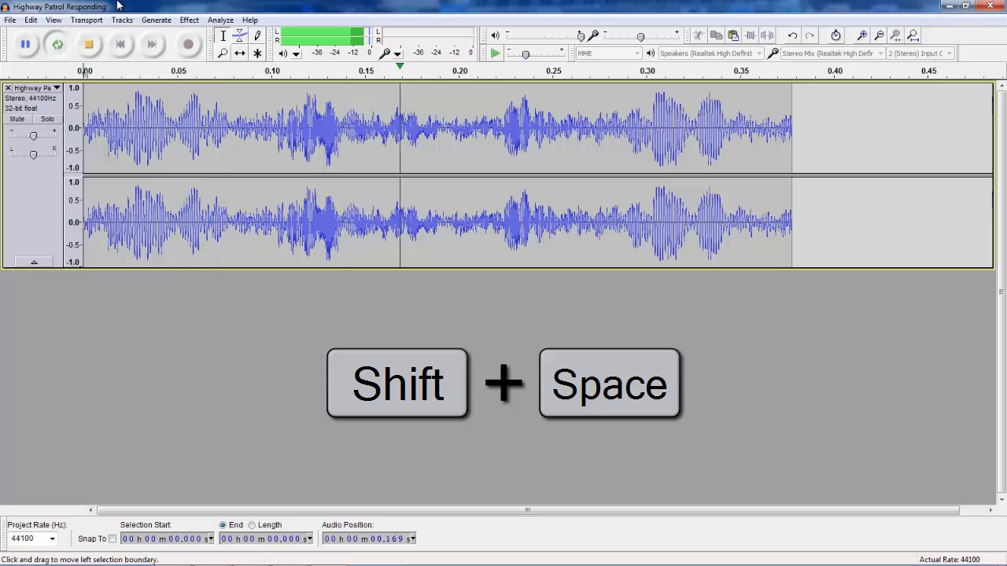
{"action": "left_click", "coordinate": [98, 42]}
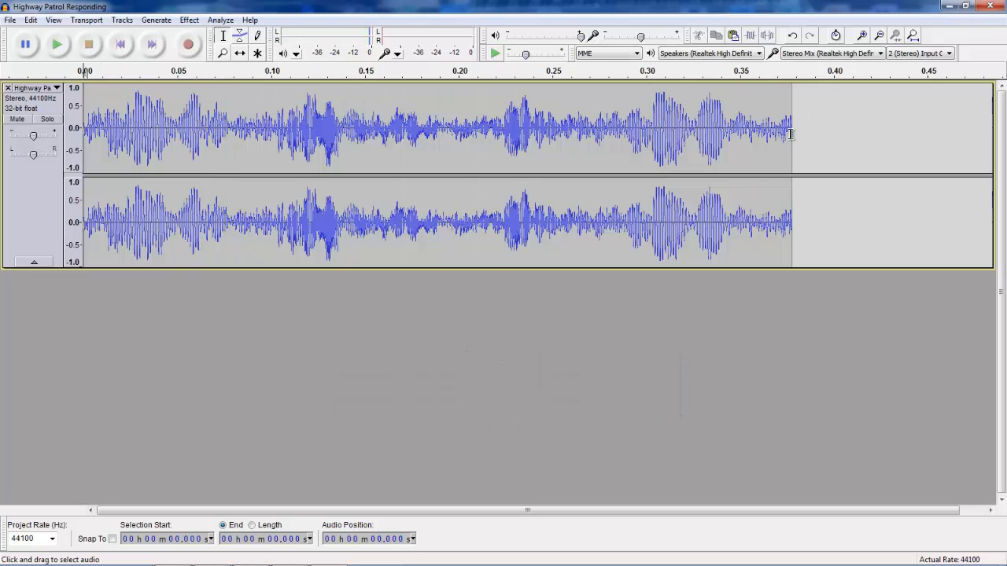
Cut the track's tail from about 0.36 s onward and loop-play the result.
{"action": "left_click_drag", "start_coordinate": [798, 131], "coordinate": [761, 141]}
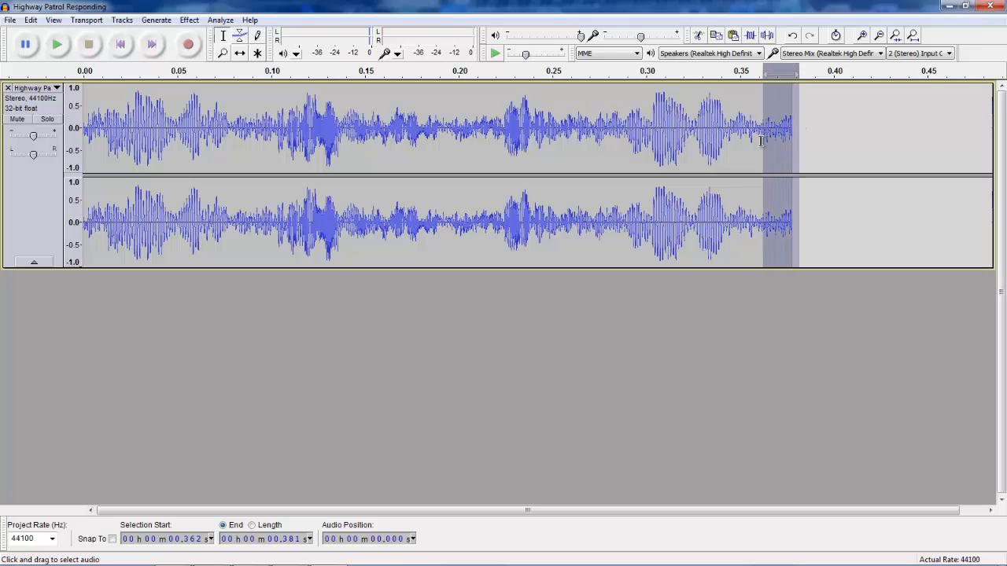
{"action": "left_click", "coordinate": [697, 34]}
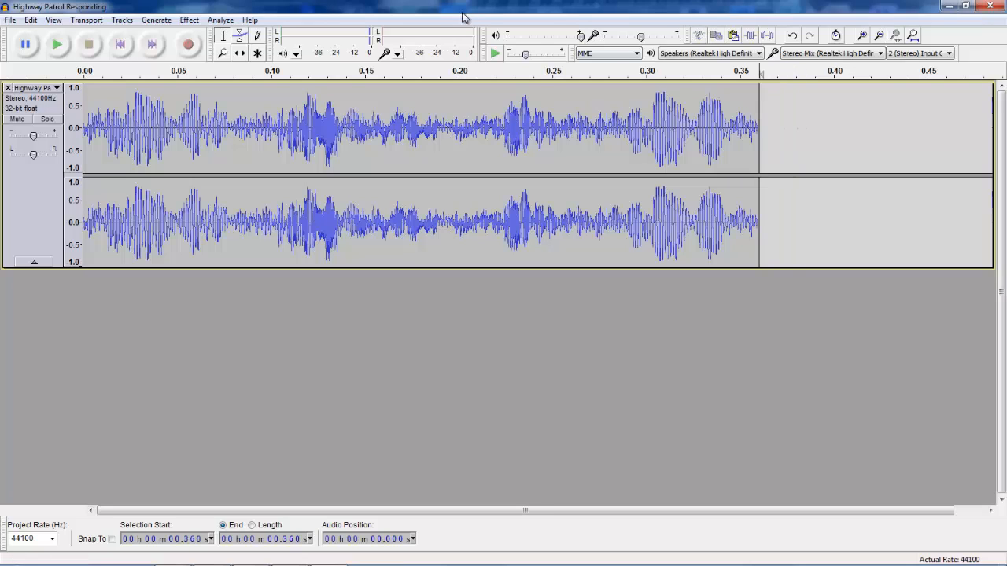
{"action": "key", "text": "shift+space"}
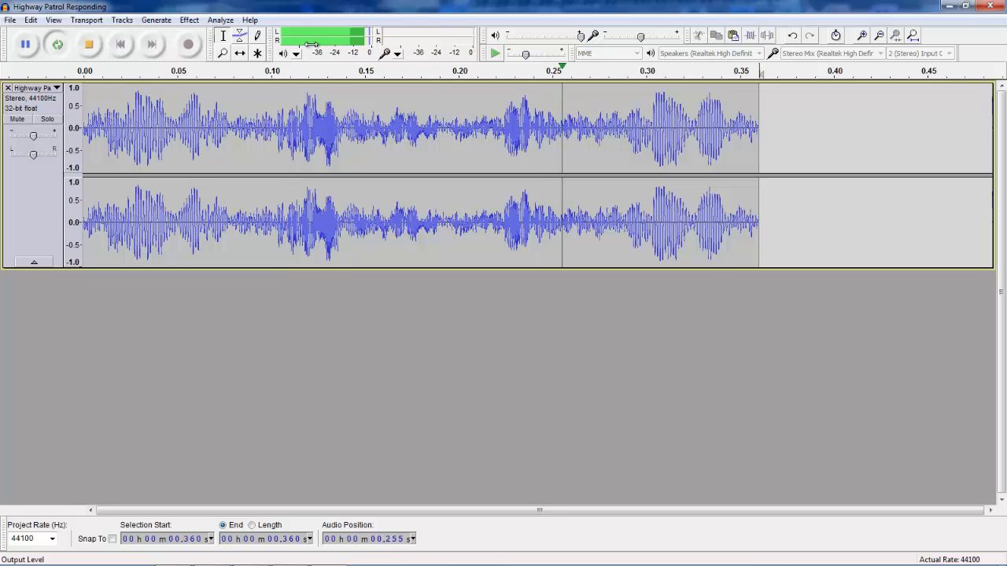
{"action": "key", "text": "space"}
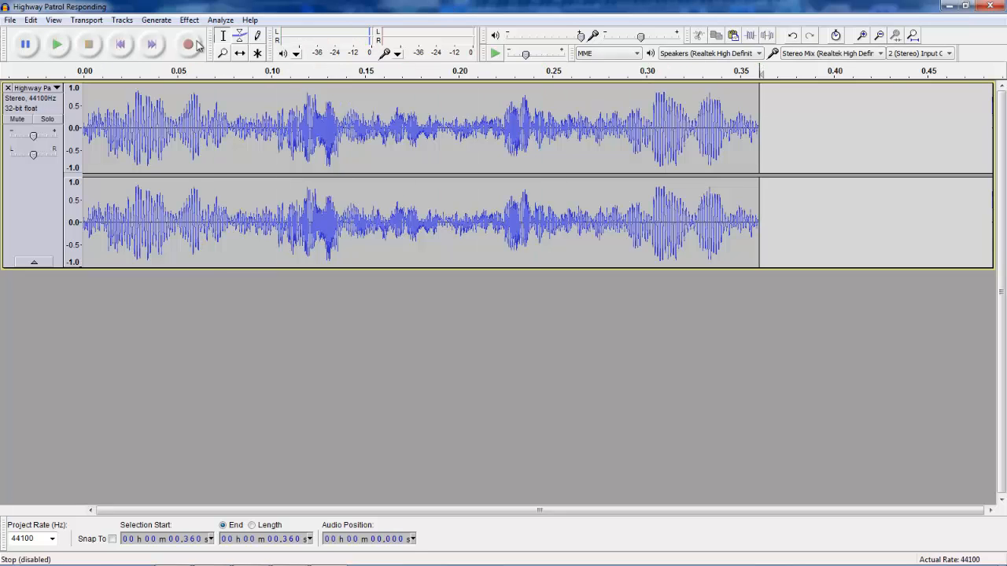
Cut the last sliver after about 0.357 s and loop-play the siren again.
{"action": "left_click_drag", "start_coordinate": [771, 130], "coordinate": [753, 128]}
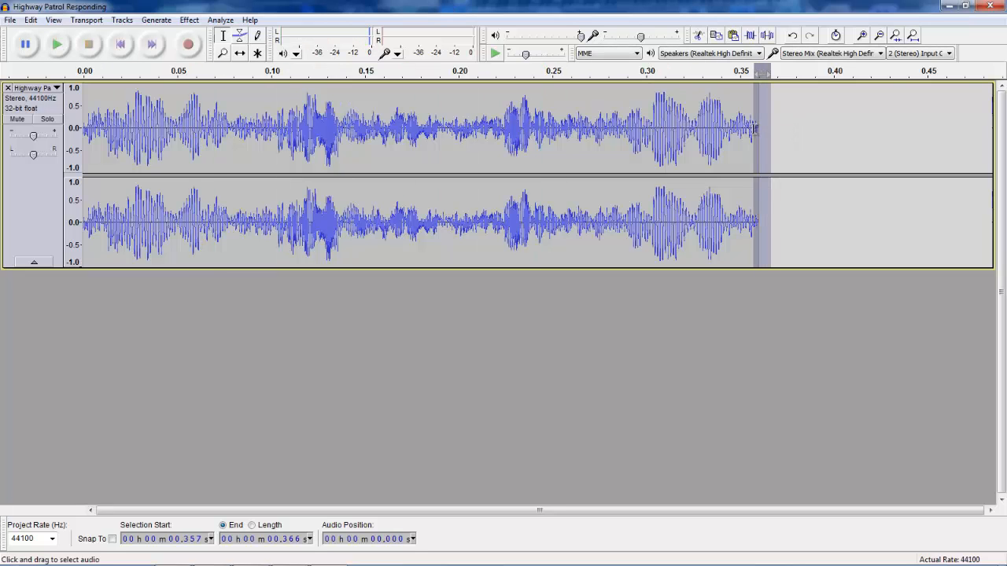
{"action": "left_click", "coordinate": [697, 36]}
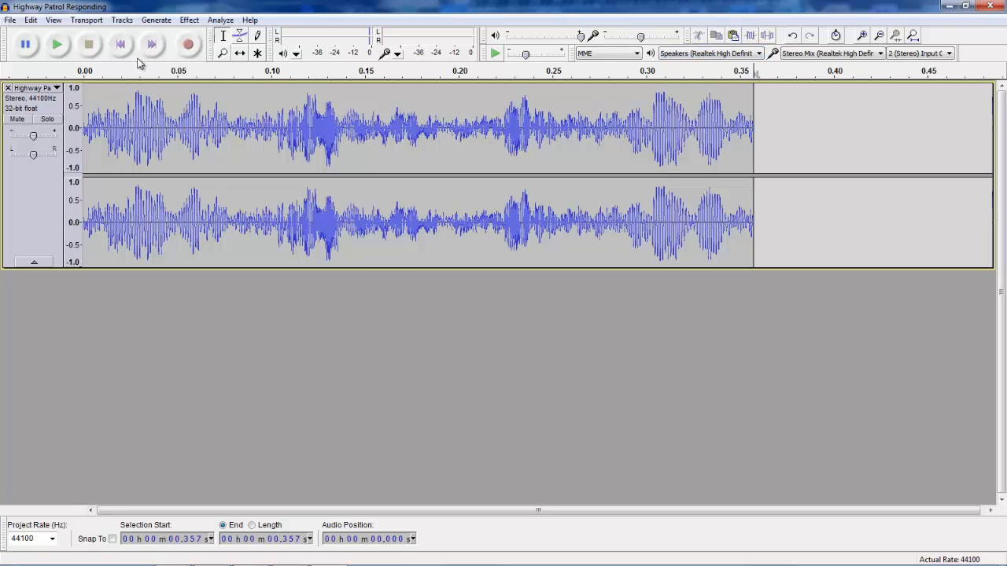
{"action": "key", "text": "shift+space"}
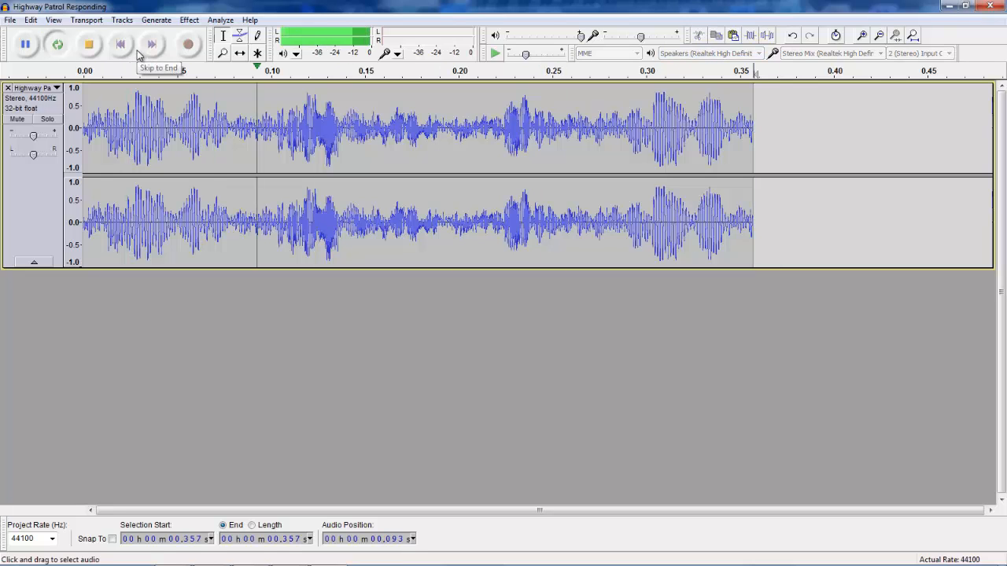
{"action": "left_click", "coordinate": [88, 44]}
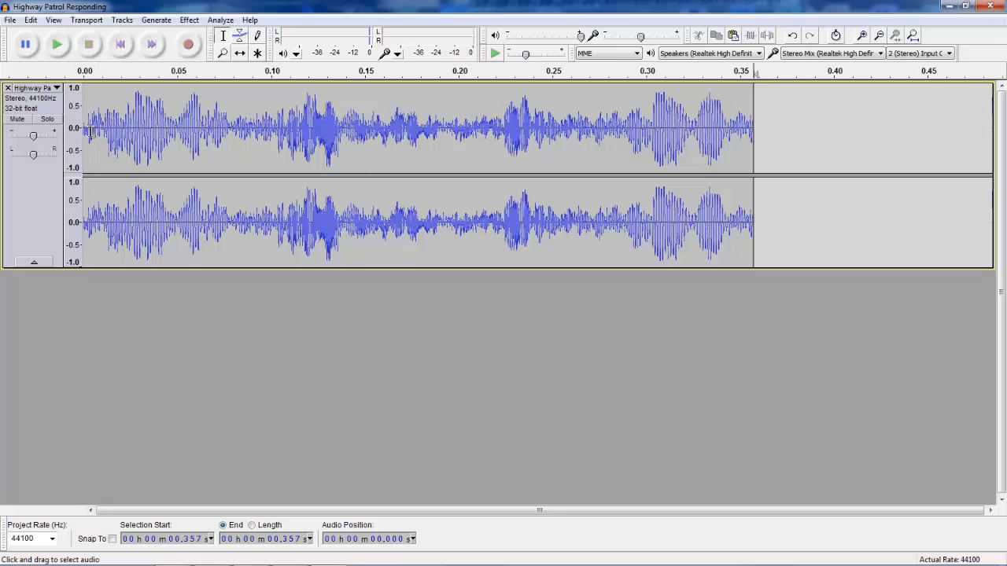
Cut a tiny sliver from the very start of the track and loop-play it.
{"action": "left_click_drag", "start_coordinate": [88, 130], "coordinate": [81, 130]}
{"action": "left_click", "coordinate": [698, 35]}
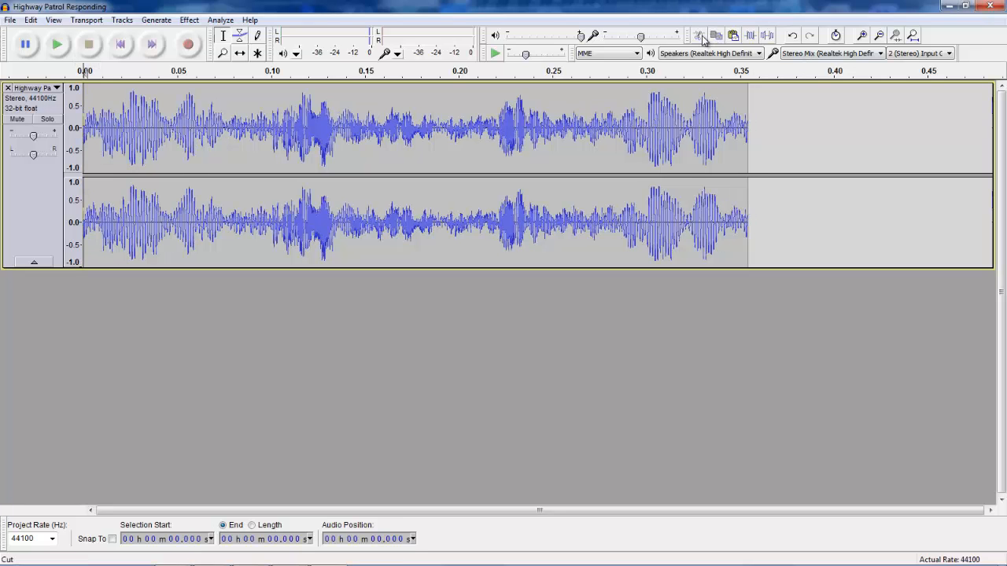
{"action": "key", "text": "shift+space"}
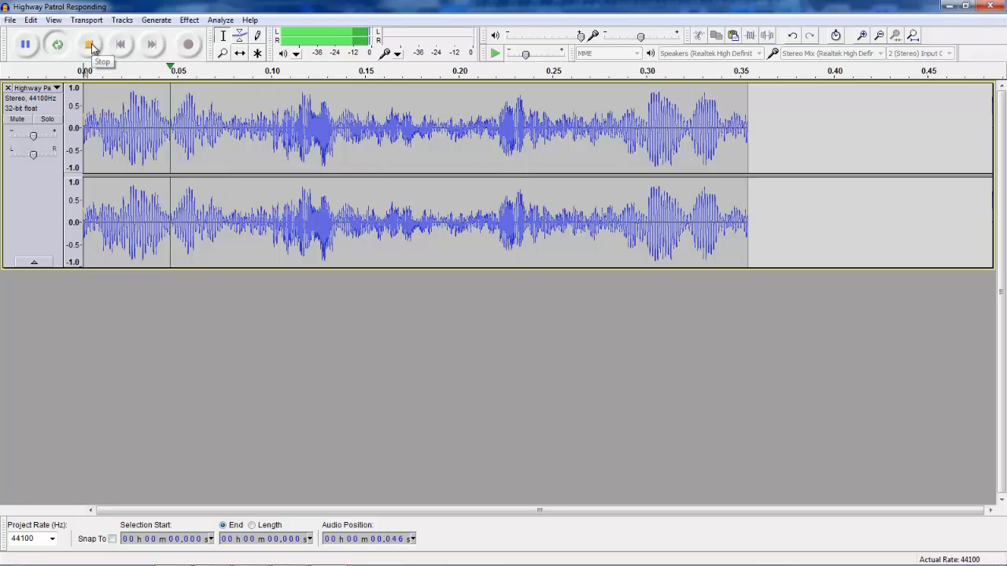
{"action": "left_click", "coordinate": [92, 47]}
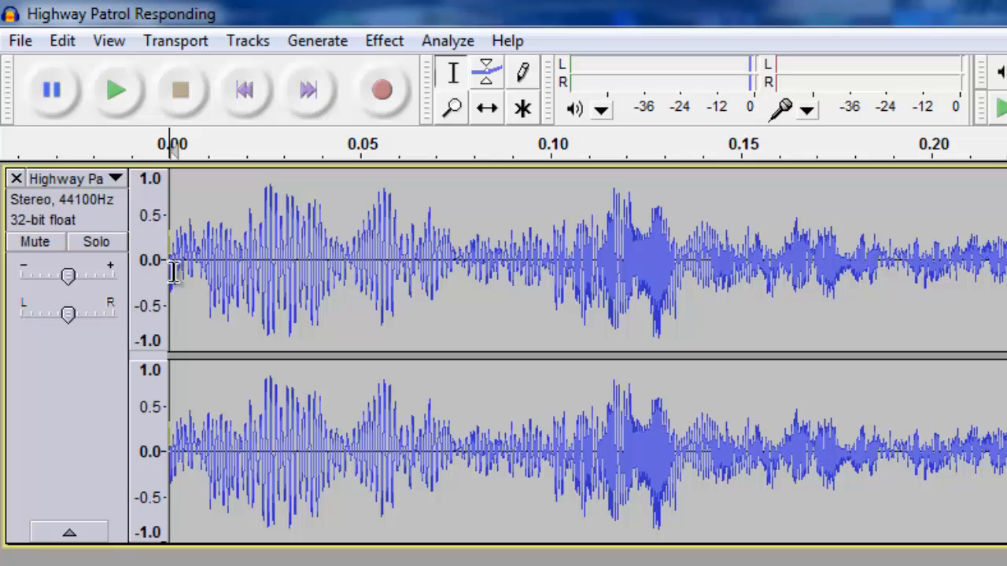
Zoom in on the end of the waveform and cut everything after about 0.3200 s.
{"action": "left_click", "coordinate": [852, 201]}
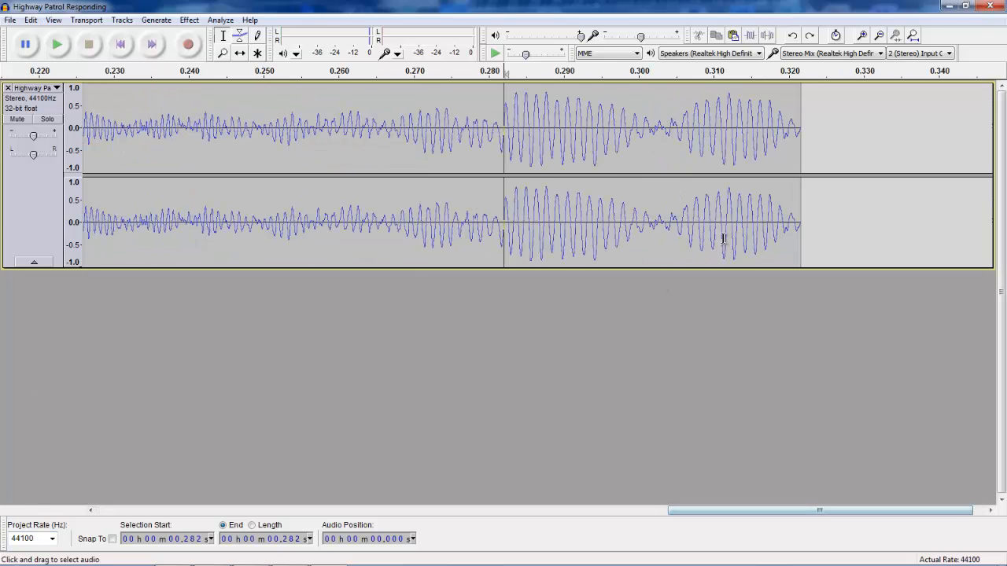
{"action": "left_click", "coordinate": [688, 188]}
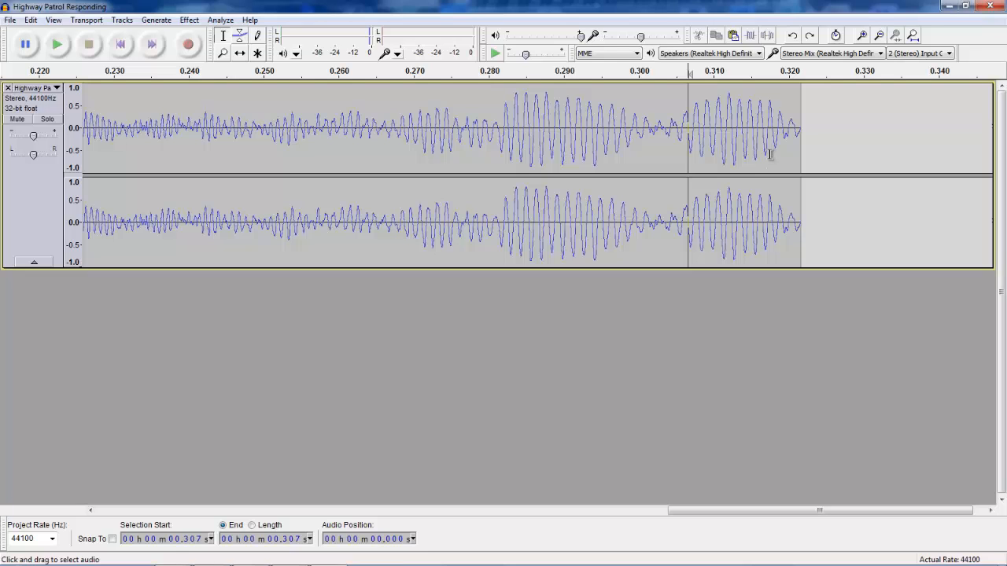
{"action": "left_click_drag", "start_coordinate": [674, 511], "coordinate": [685, 511]}
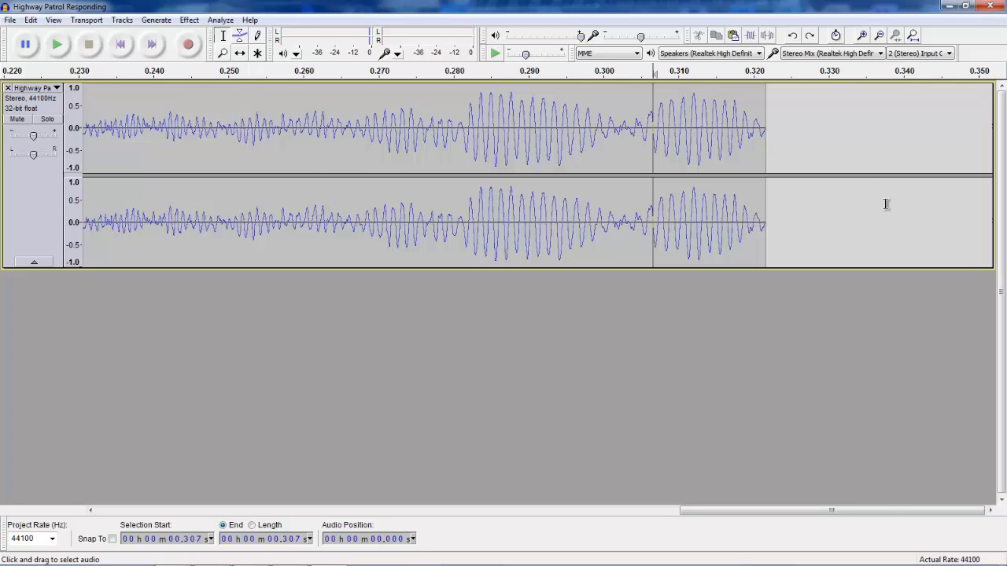
{"action": "scroll", "coordinate": [853, 189], "scroll_direction": "up", "scroll_amount": 2, "text": "ctrl"}
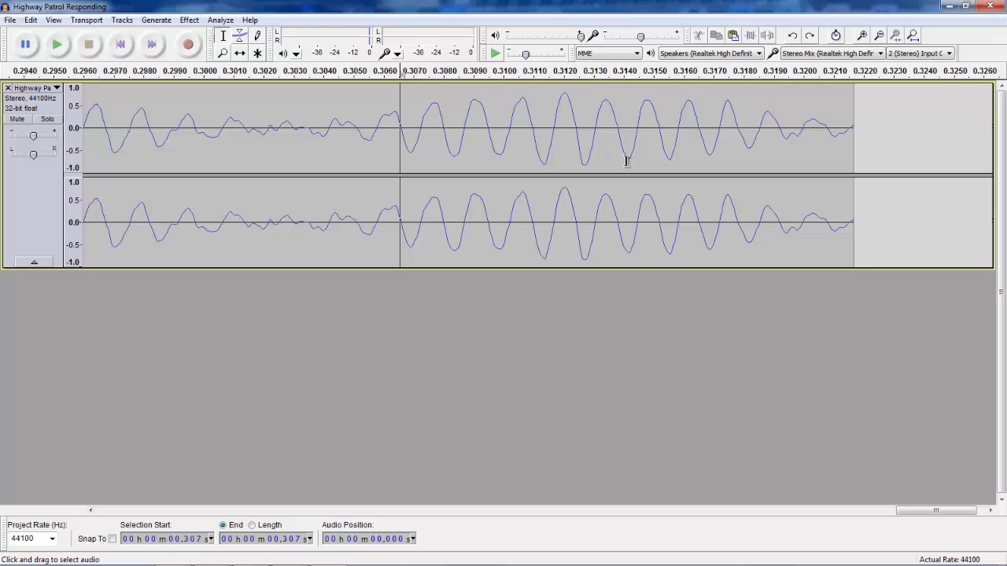
{"action": "left_click", "coordinate": [859, 136]}
{"action": "left_click_drag", "start_coordinate": [856, 137], "coordinate": [802, 149]}
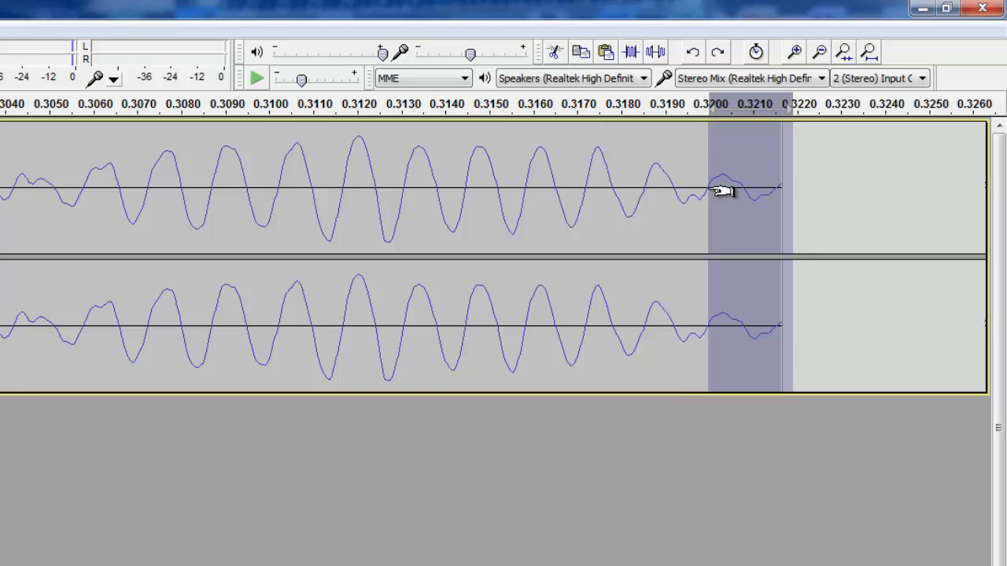
{"action": "left_click", "coordinate": [554, 52]}
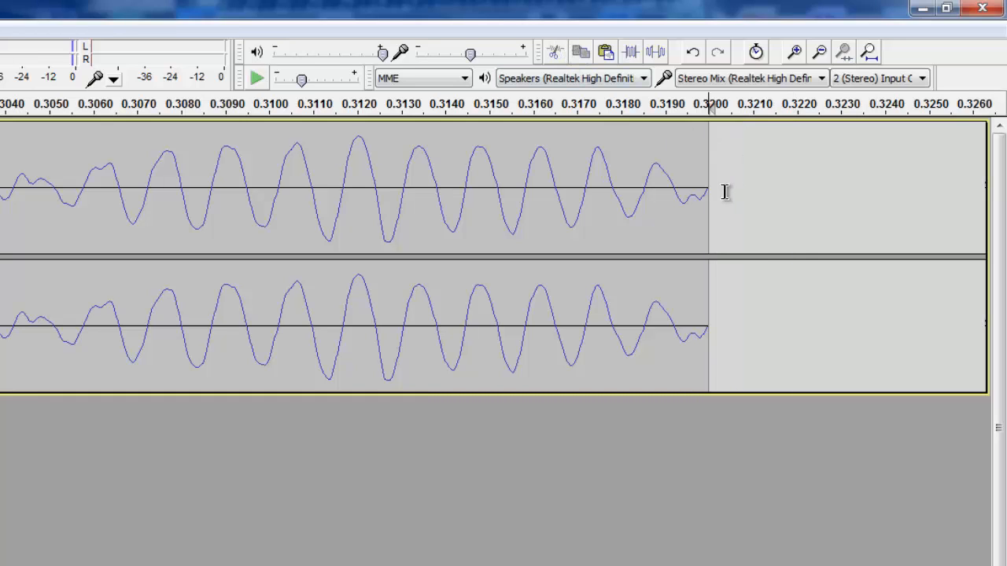
Delete the first roughly 0.0015 s of audio at the start of the track.
{"action": "scroll", "coordinate": [503, 256], "scroll_direction": "left", "scroll_amount": 10}
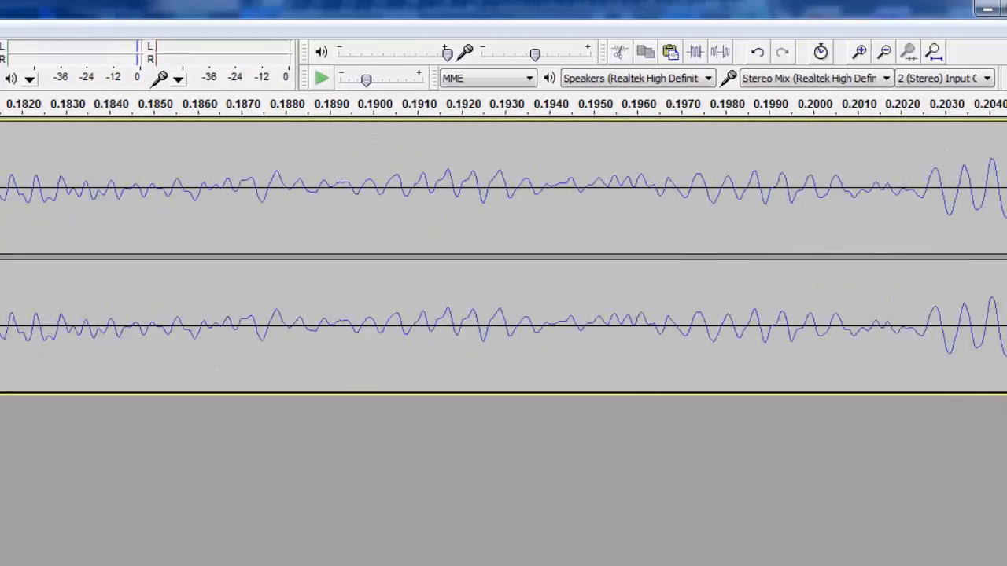
{"action": "scroll", "coordinate": [504, 257], "scroll_direction": "left", "scroll_amount": 5}
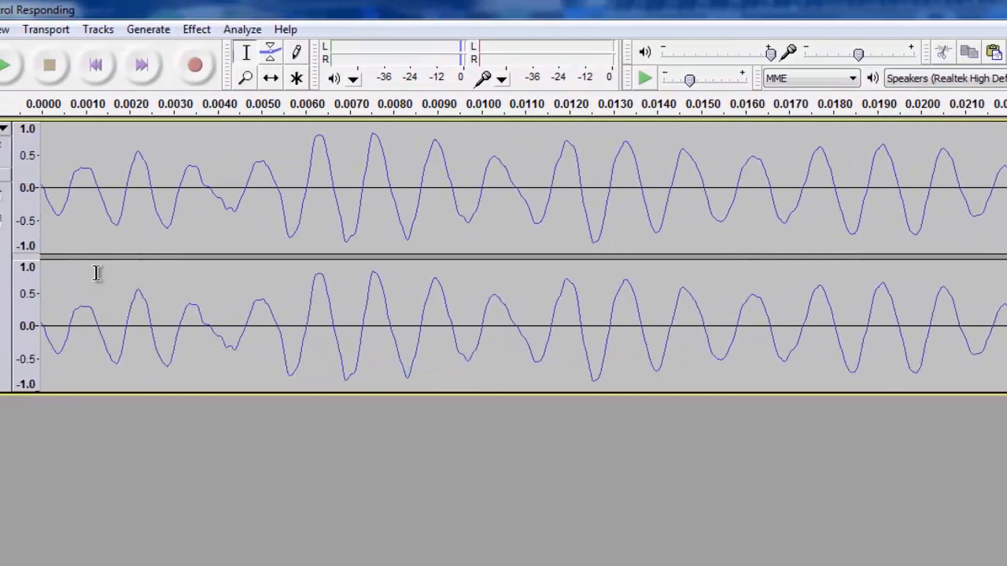
{"action": "left_click_drag", "start_coordinate": [150, 186], "coordinate": [110, 187]}
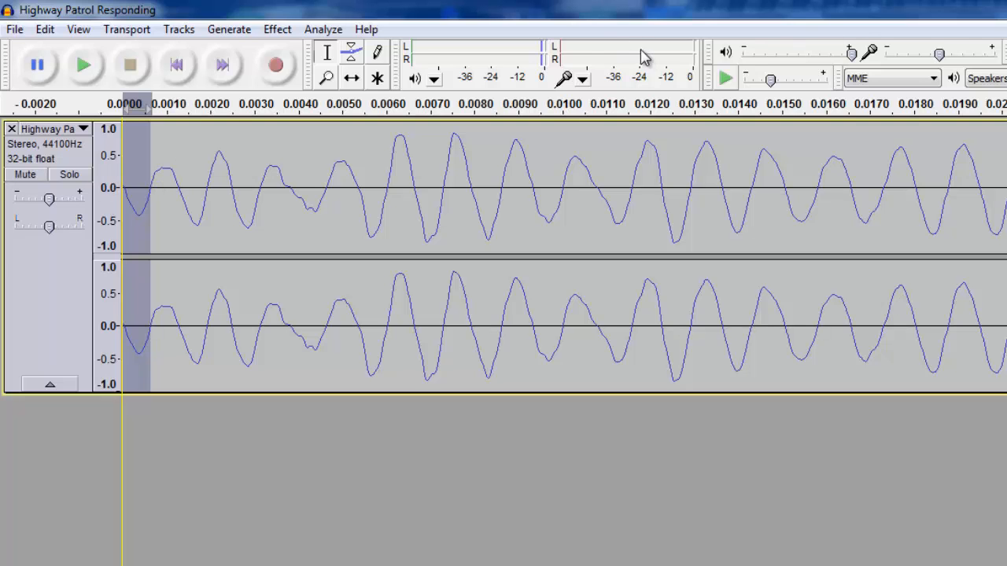
{"action": "key", "text": "Delete"}
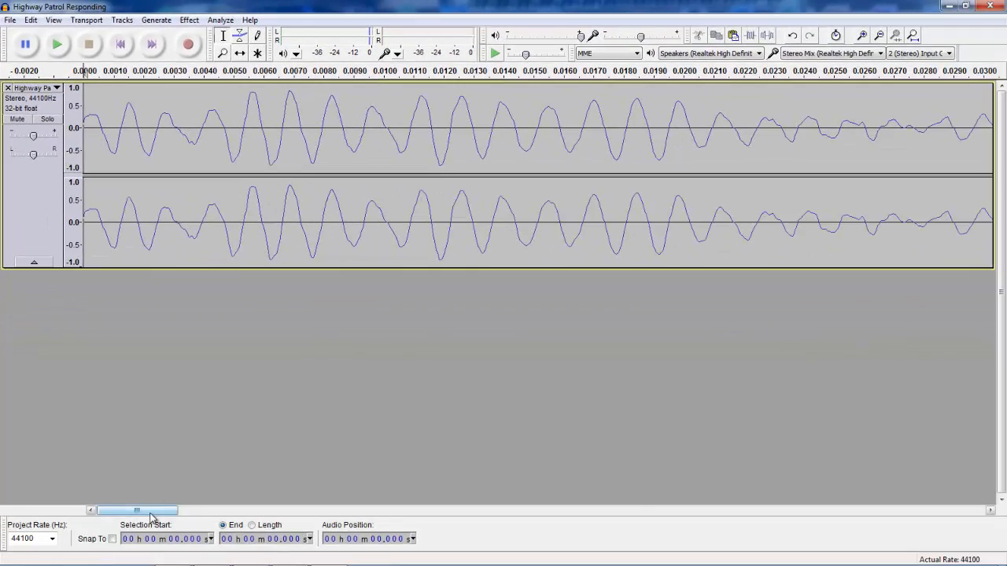
Select the whole track and amplify it by 5 dB with clipping allowed, then play it back.
{"action": "left_click_drag", "start_coordinate": [157, 510], "coordinate": [995, 543]}
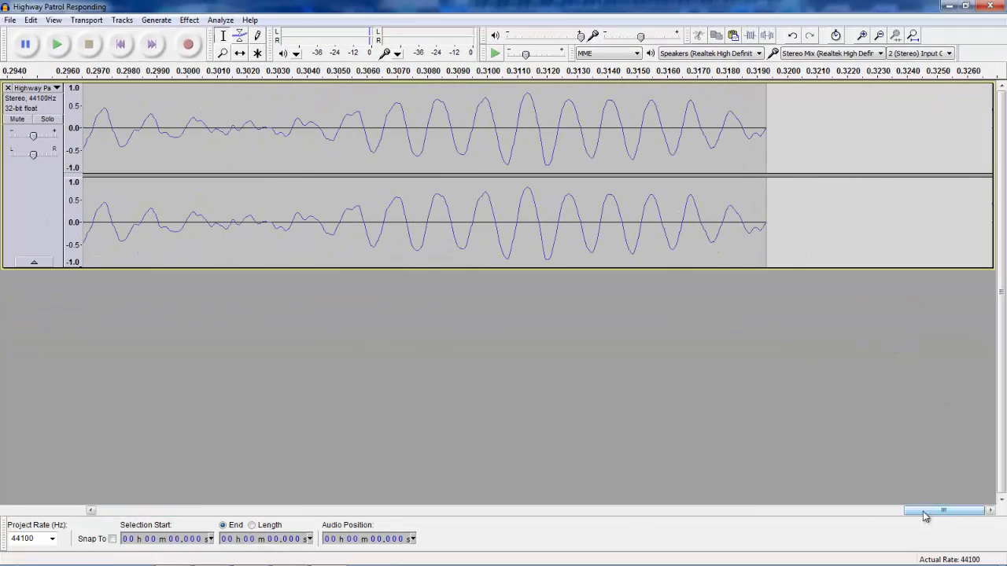
{"action": "left_click_drag", "start_coordinate": [922, 511], "coordinate": [76, 446]}
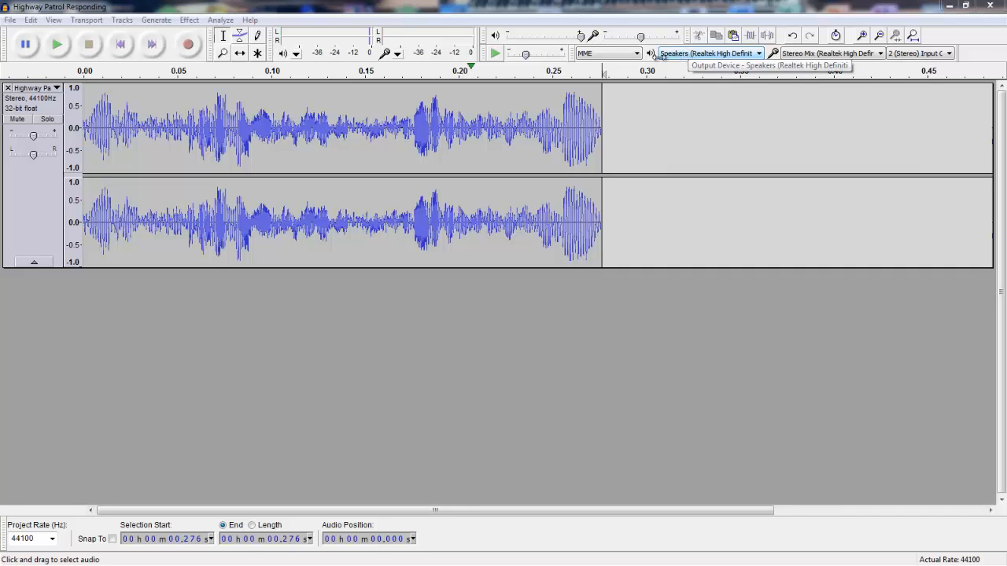
{"action": "left_click_drag", "start_coordinate": [605, 122], "coordinate": [72, 141]}
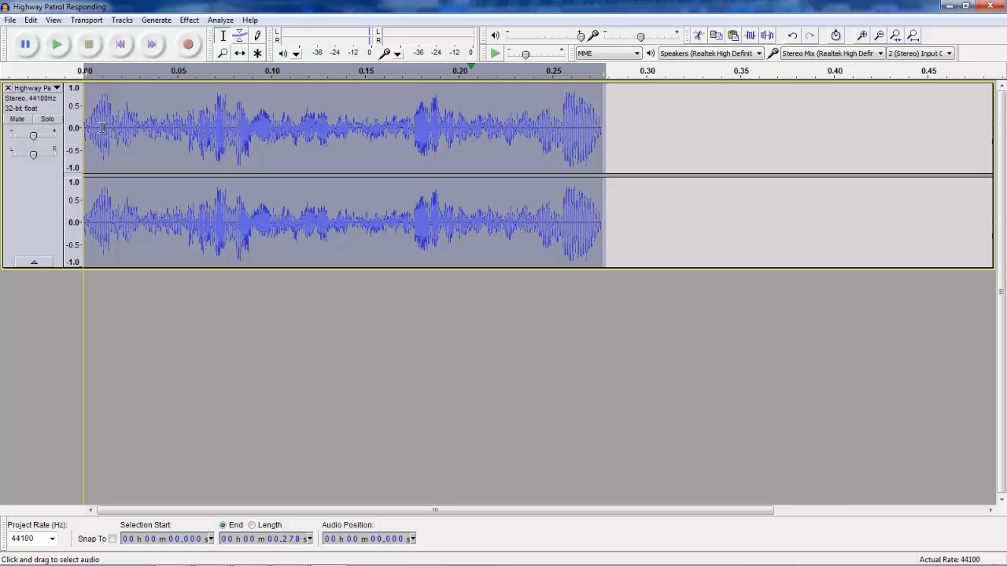
{"action": "left_click", "coordinate": [189, 20]}
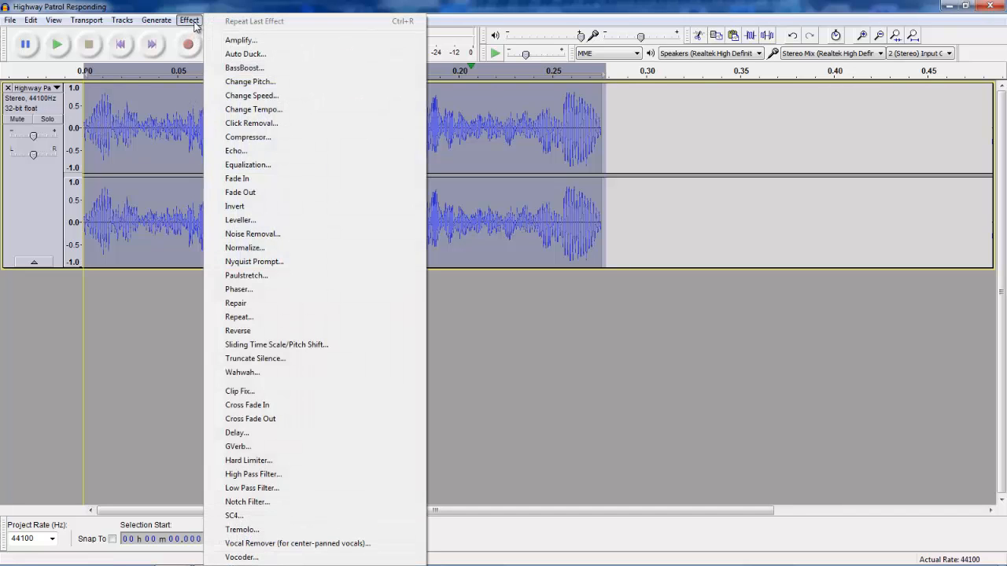
{"action": "left_click", "coordinate": [223, 44]}
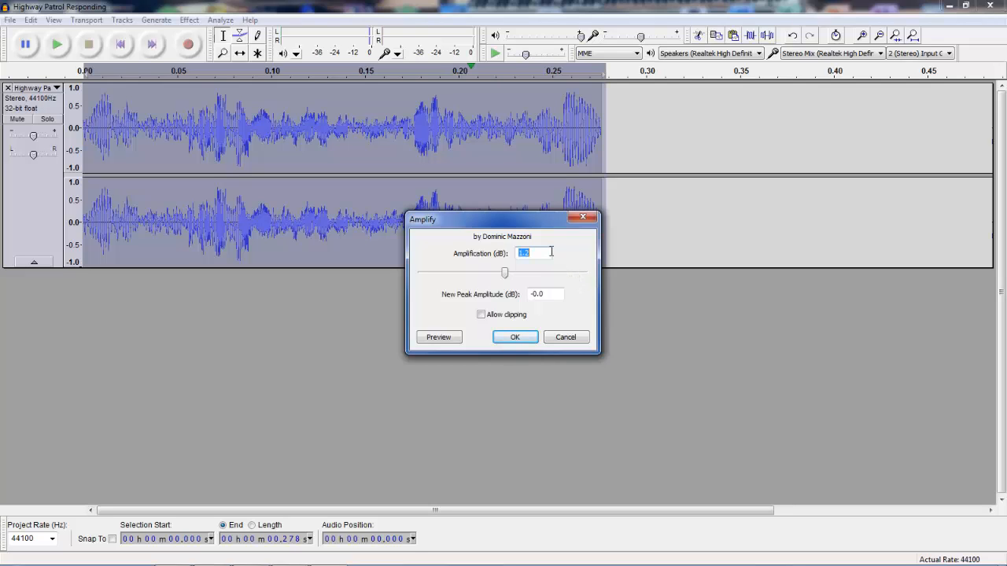
{"action": "type", "text": "5"}
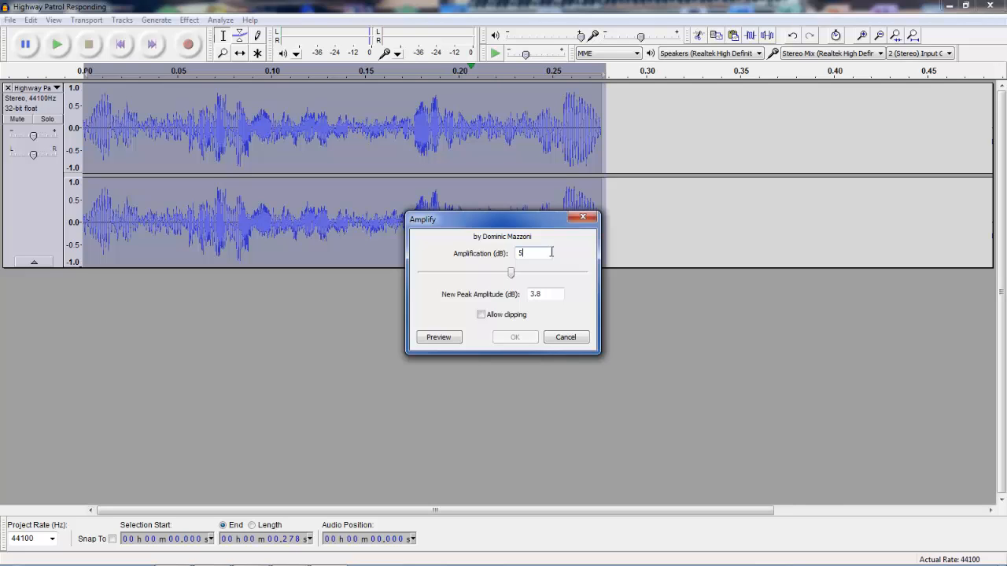
{"action": "left_click", "coordinate": [480, 315]}
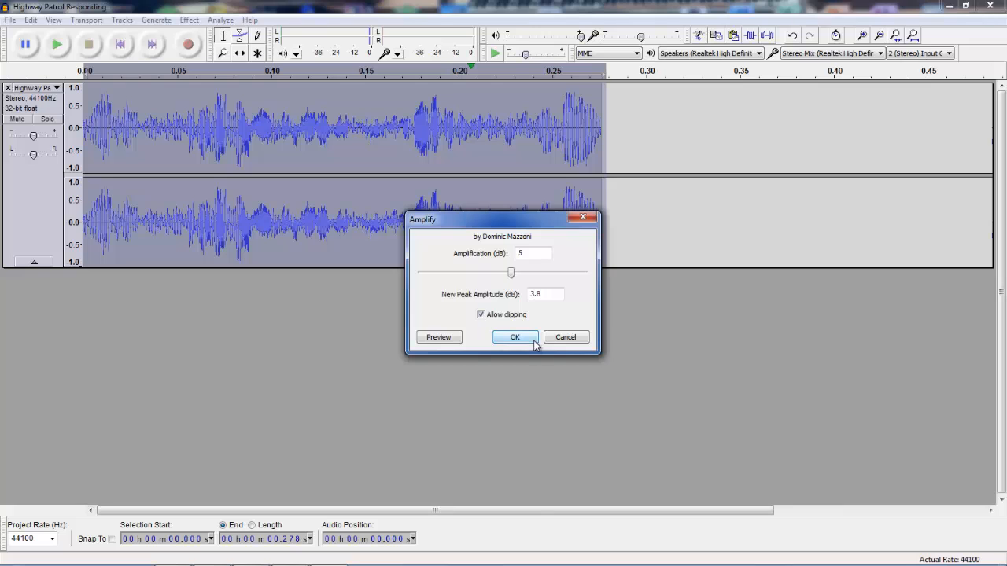
{"action": "left_click", "coordinate": [535, 344]}
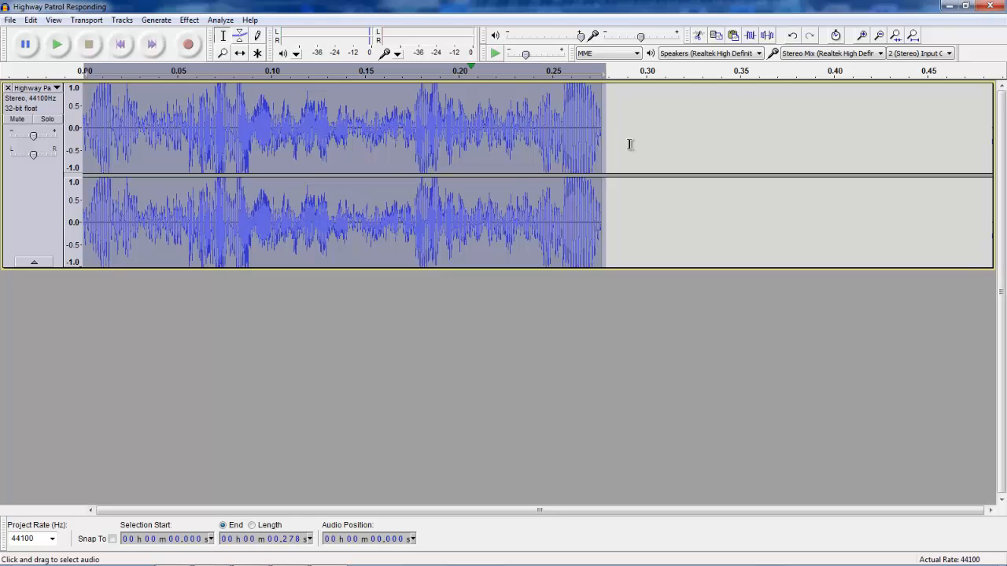
{"action": "key", "text": "space"}
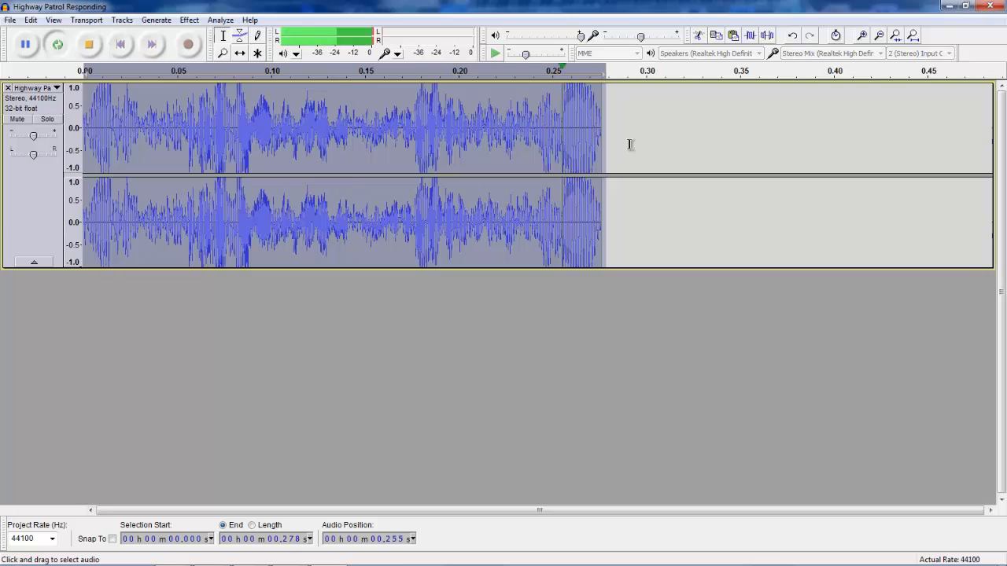
{"action": "left_click", "coordinate": [88, 46]}
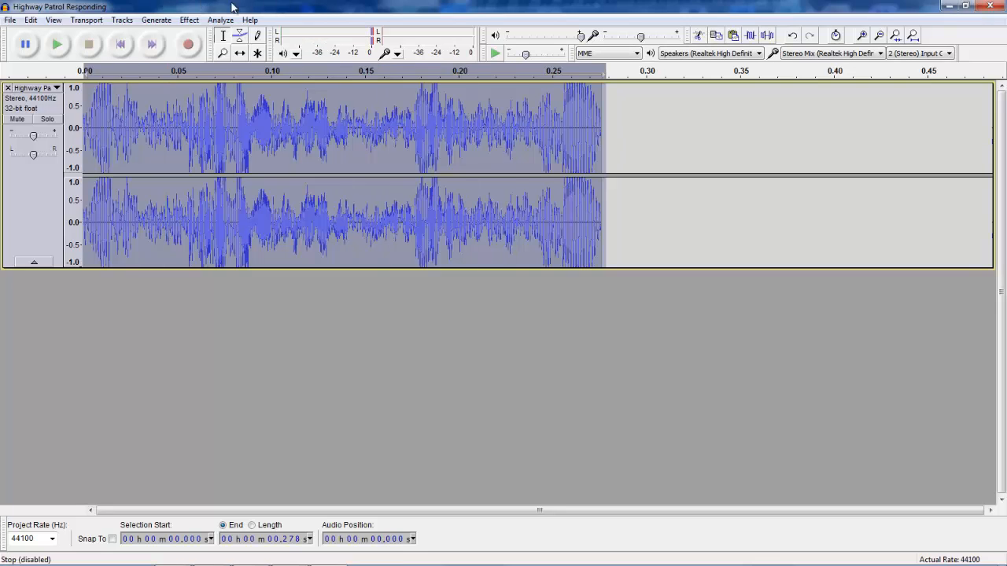
Apply a second 5 dB amplification with clipping allowed, play it, and undo that amplification.
{"action": "left_click", "coordinate": [195, 21]}
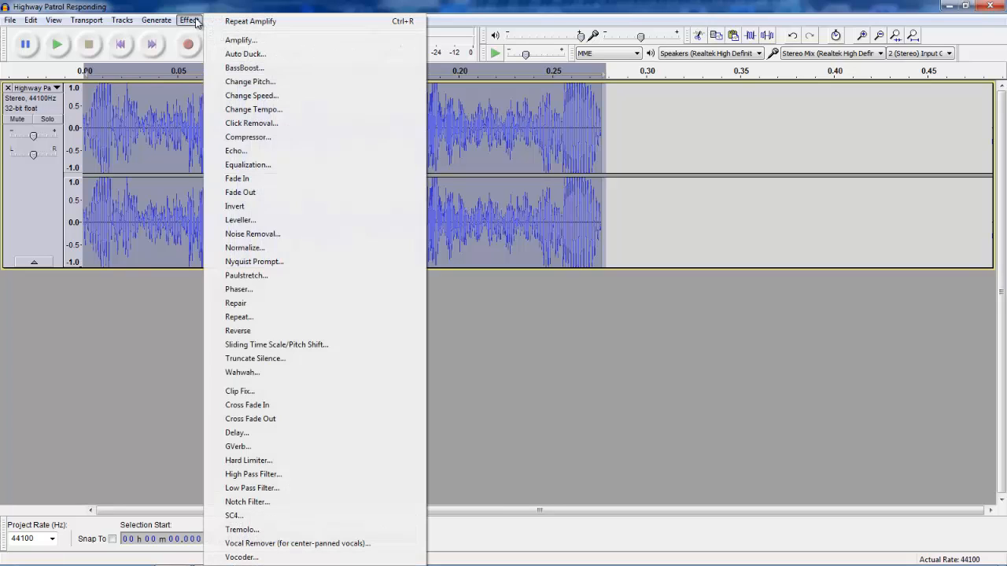
{"action": "left_click", "coordinate": [224, 40]}
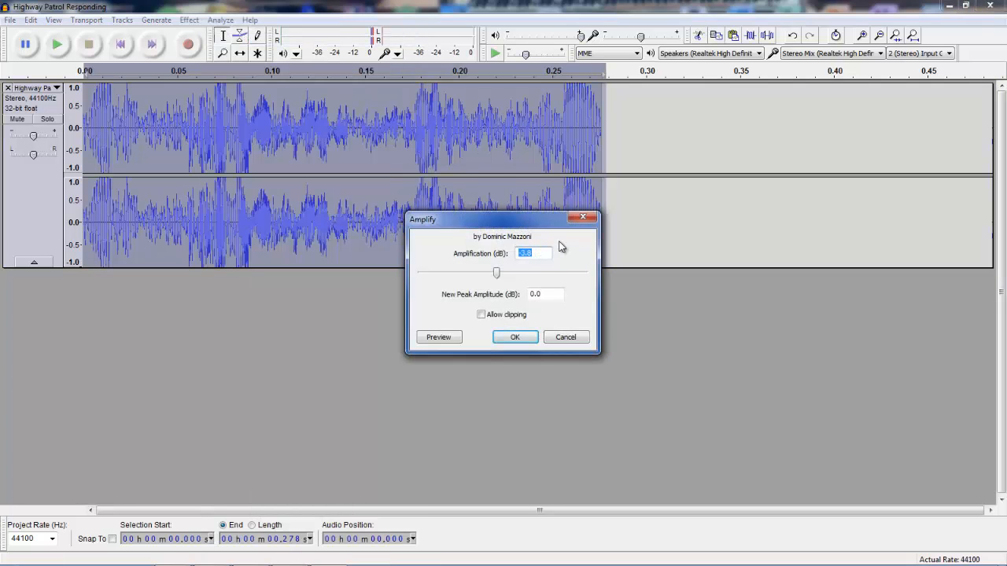
{"action": "type", "text": "5"}
{"action": "left_click", "coordinate": [511, 315]}
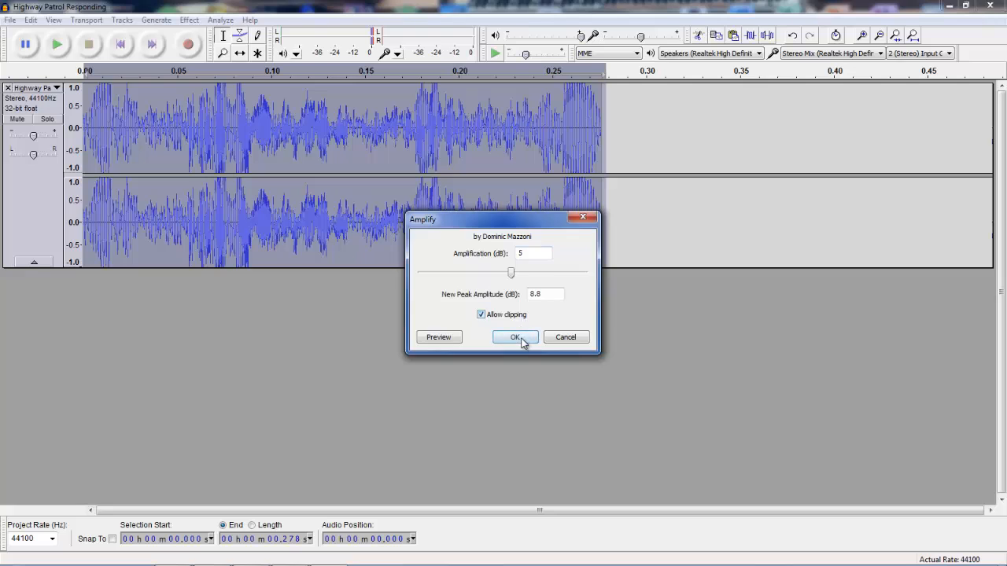
{"action": "left_click", "coordinate": [513, 336]}
{"action": "key", "text": "space"}
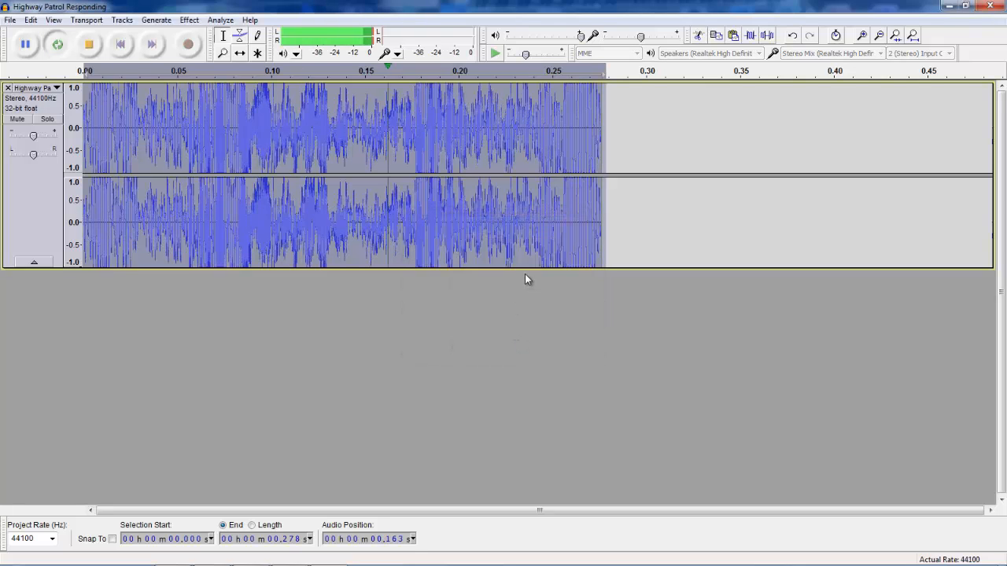
{"action": "left_click", "coordinate": [91, 46]}
{"action": "left_click", "coordinate": [30, 20]}
{"action": "left_click", "coordinate": [55, 34]}
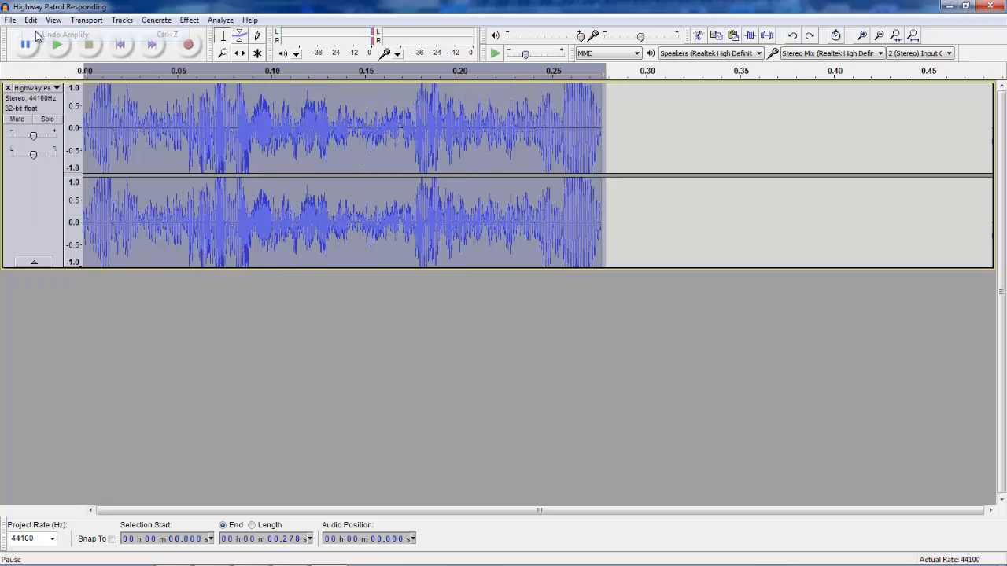
Amplify the whole track by 3.5 dB with clipping allowed and loop-play it.
{"action": "left_click", "coordinate": [189, 19]}
{"action": "left_click", "coordinate": [224, 40]}
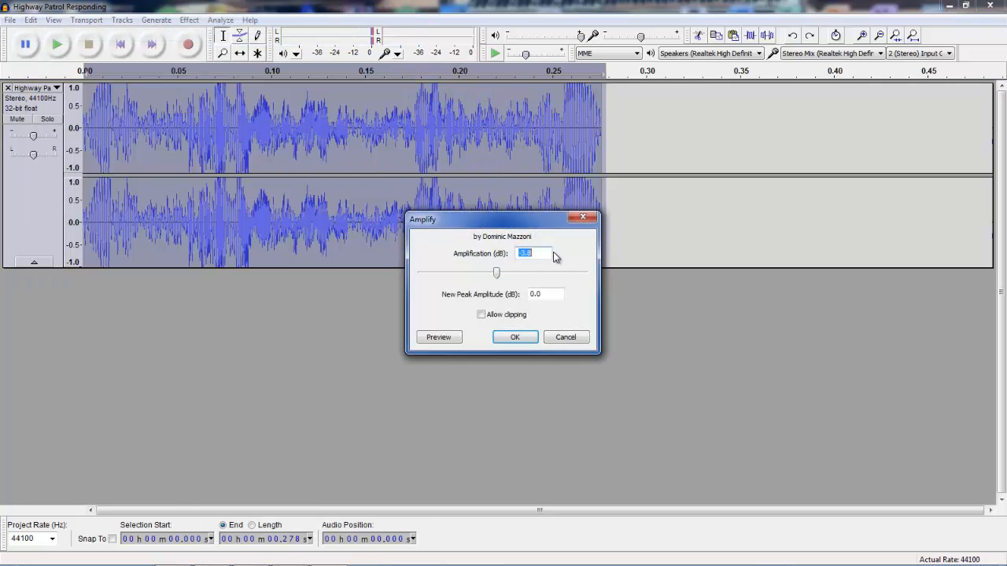
{"action": "type", "text": "3.5"}
{"action": "key", "text": "Tab"}
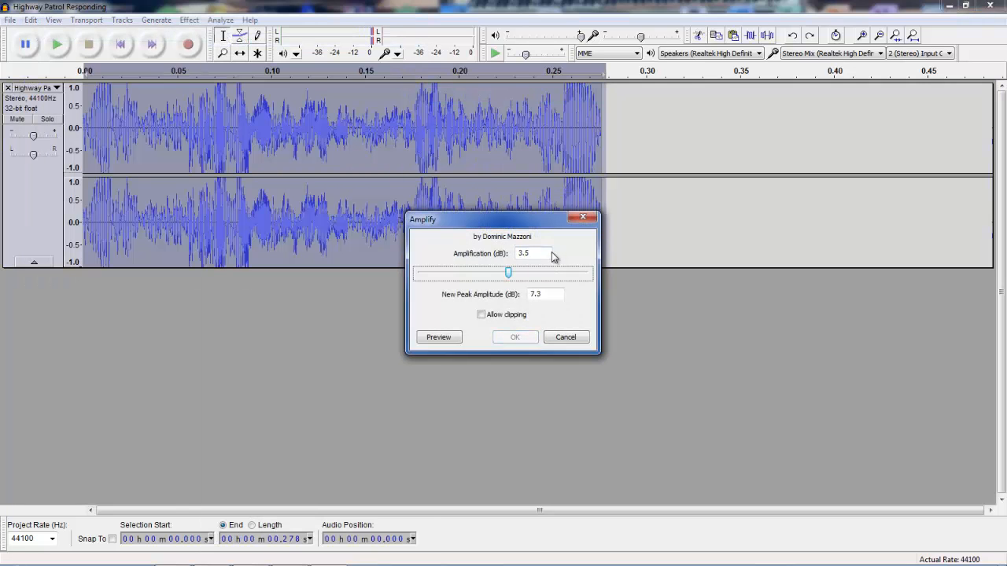
{"action": "left_click", "coordinate": [519, 318]}
{"action": "left_click", "coordinate": [514, 336]}
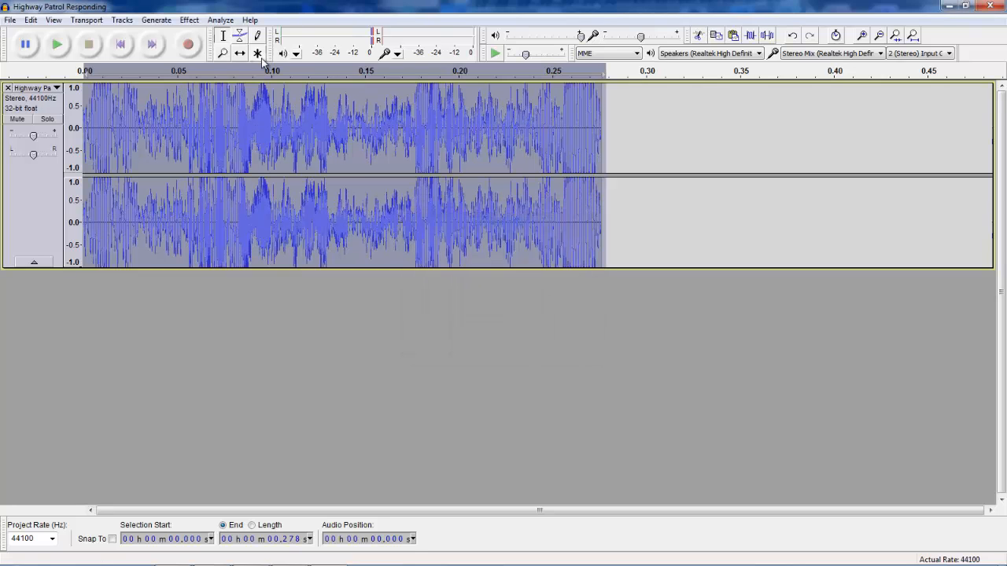
{"action": "key", "text": "shift+space"}
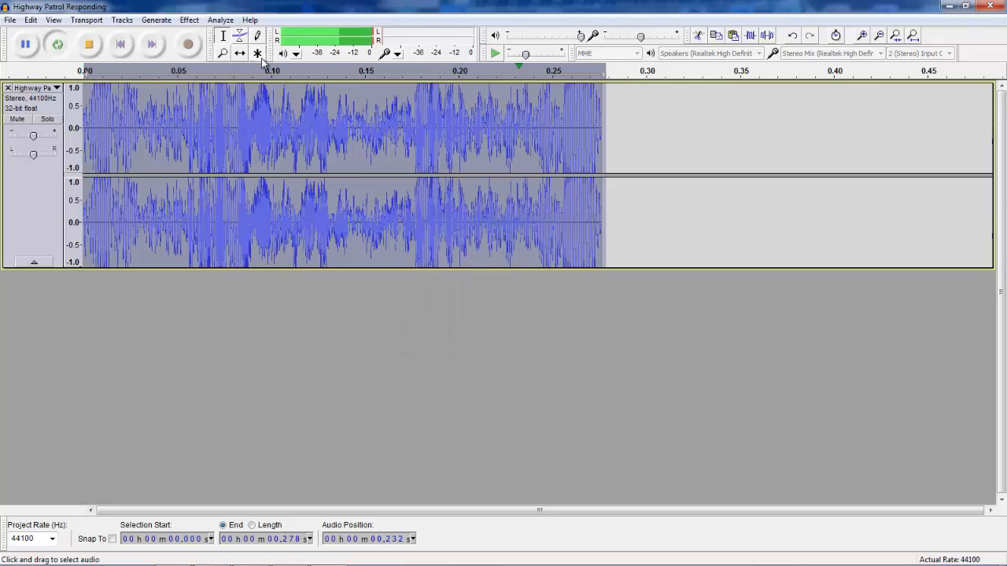
{"action": "left_click", "coordinate": [93, 47]}
Export the audio to the Desktop as a WAV file named Yelp, then close Audacity without saving the project.
{"action": "left_click", "coordinate": [613, 161]}
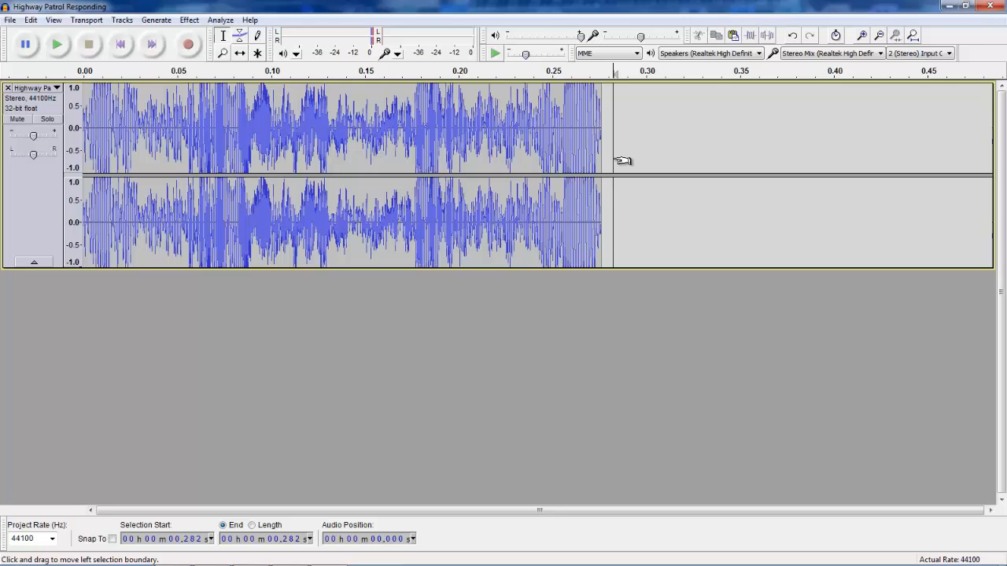
{"action": "left_click", "coordinate": [10, 20]}
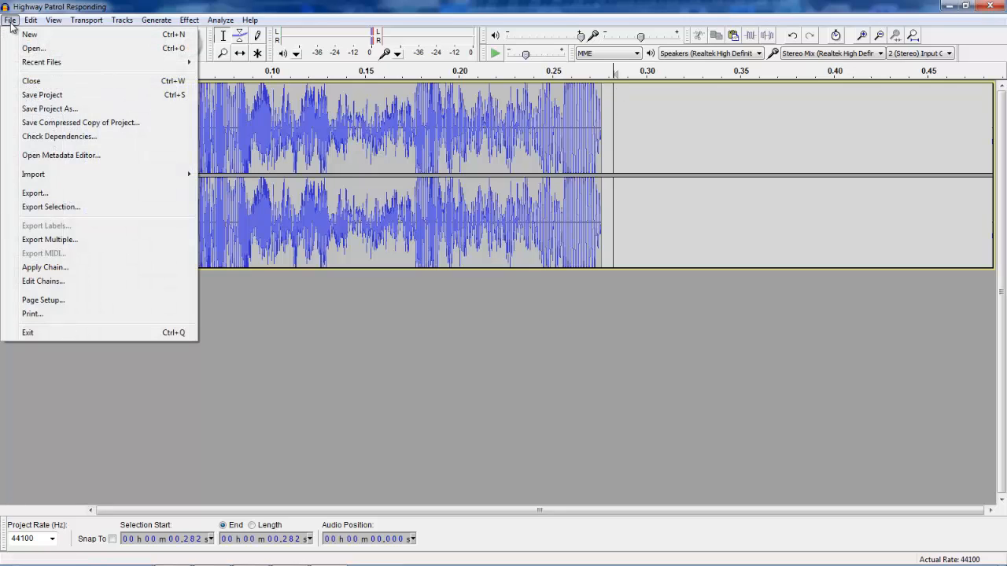
{"action": "left_click", "coordinate": [50, 193]}
{"action": "left_click", "coordinate": [262, 204]}
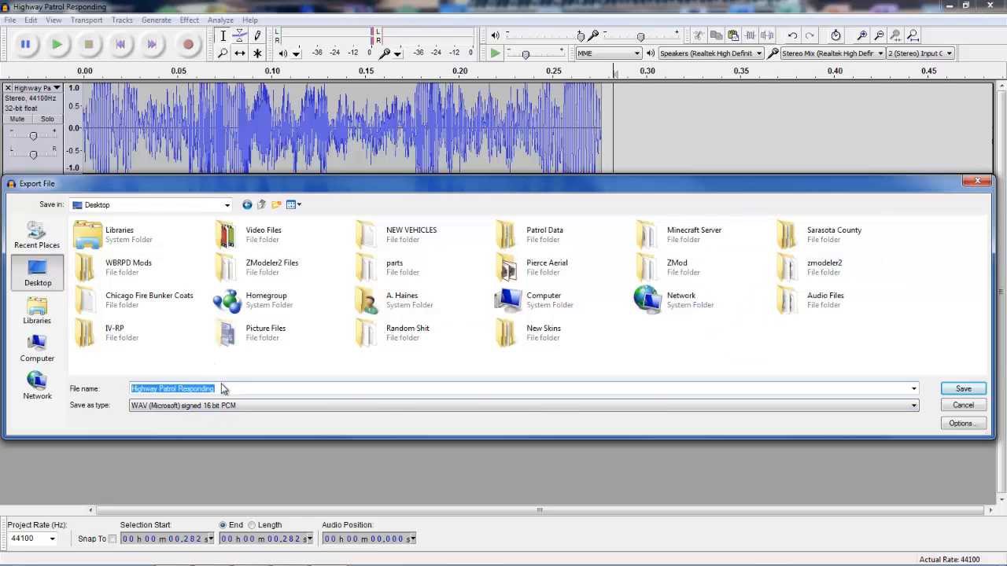
{"action": "type", "text": "Yelp"}
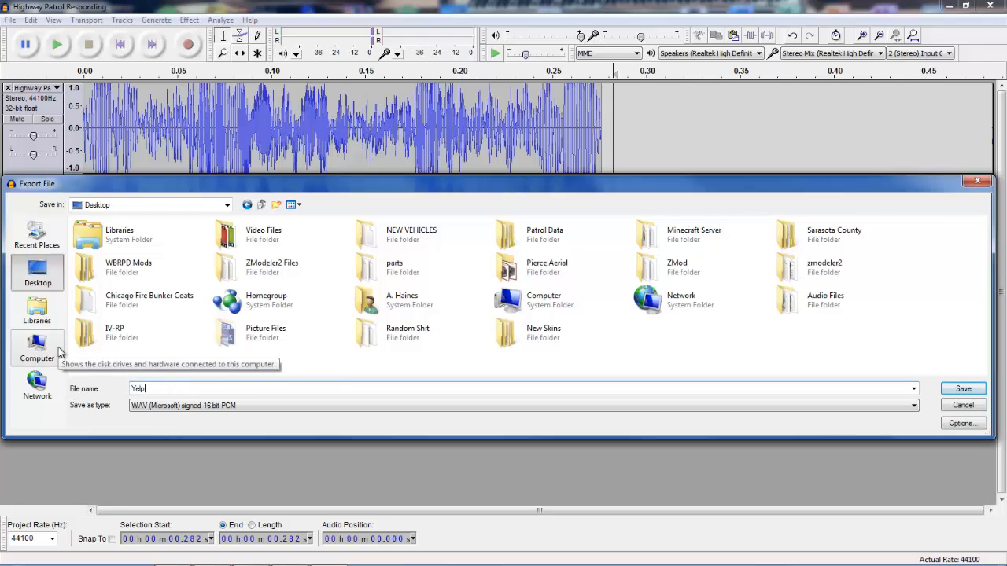
{"action": "left_click", "coordinate": [963, 388]}
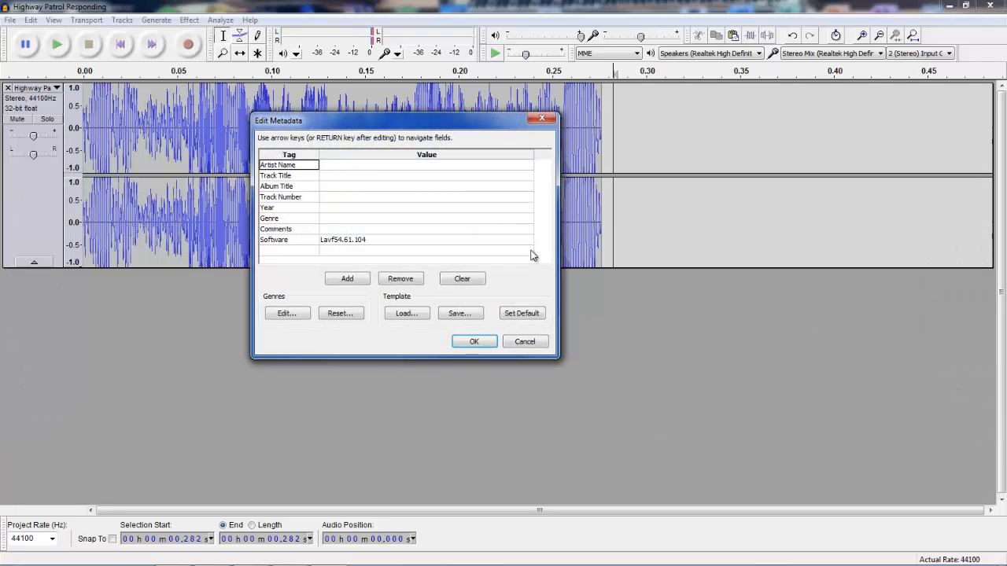
{"action": "left_click", "coordinate": [488, 344]}
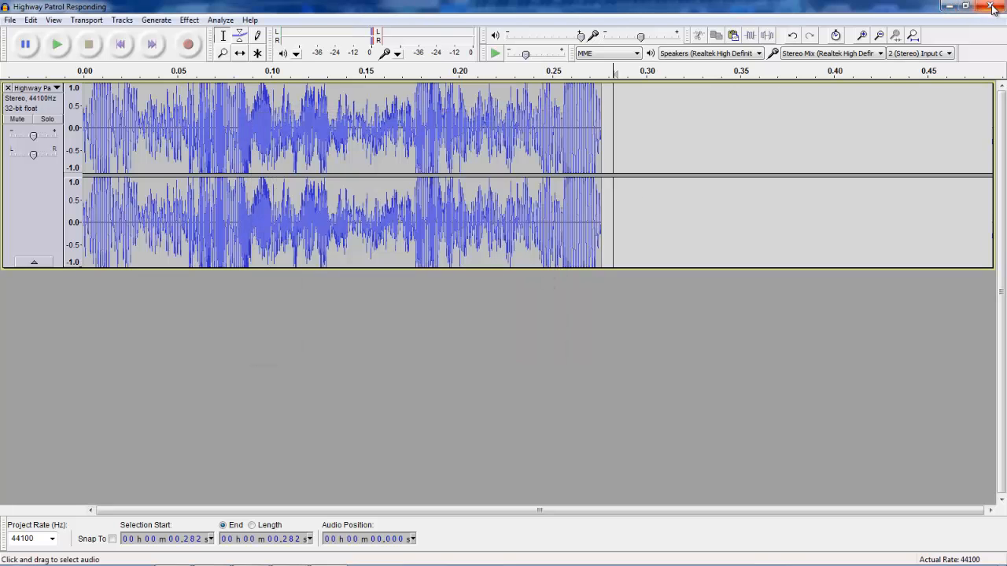
{"action": "left_click", "coordinate": [993, 8]}
{"action": "left_click", "coordinate": [522, 329]}
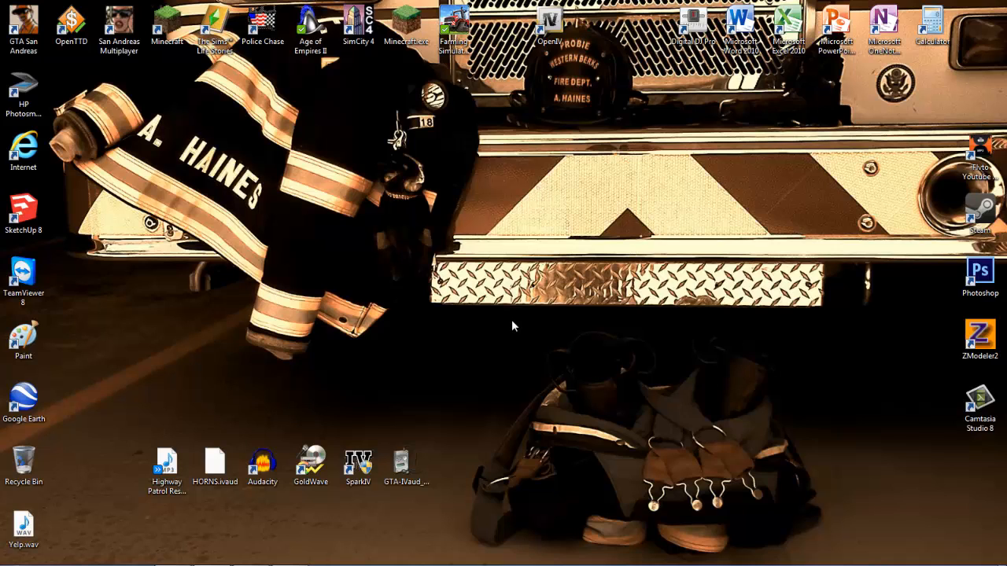
Move the Yelp.wav icon beside the other siren WAV files and launch GoldWave.
{"action": "left_click_drag", "start_coordinate": [23, 526], "coordinate": [221, 403]}
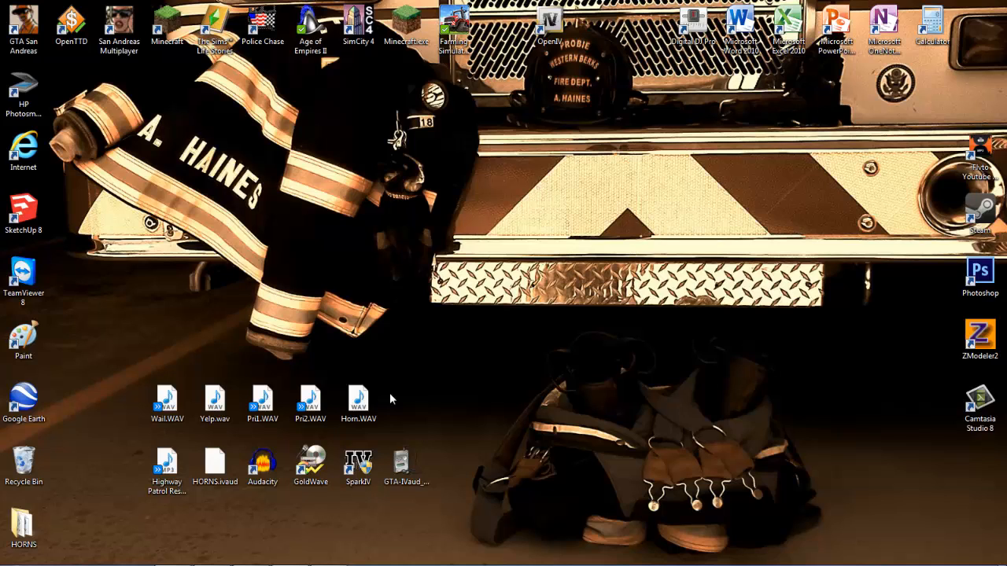
{"action": "double_click", "coordinate": [311, 484]}
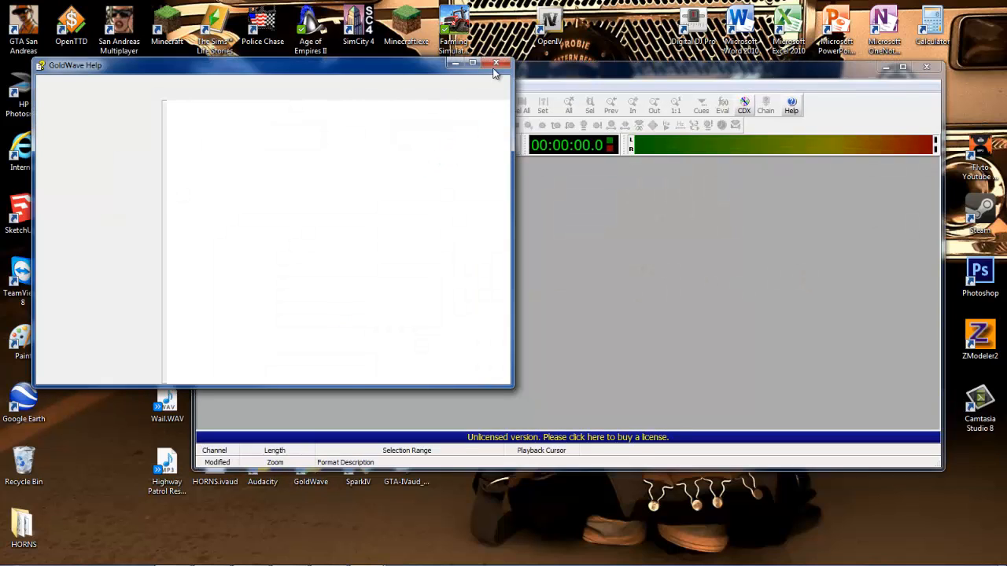
{"action": "left_click", "coordinate": [496, 64]}
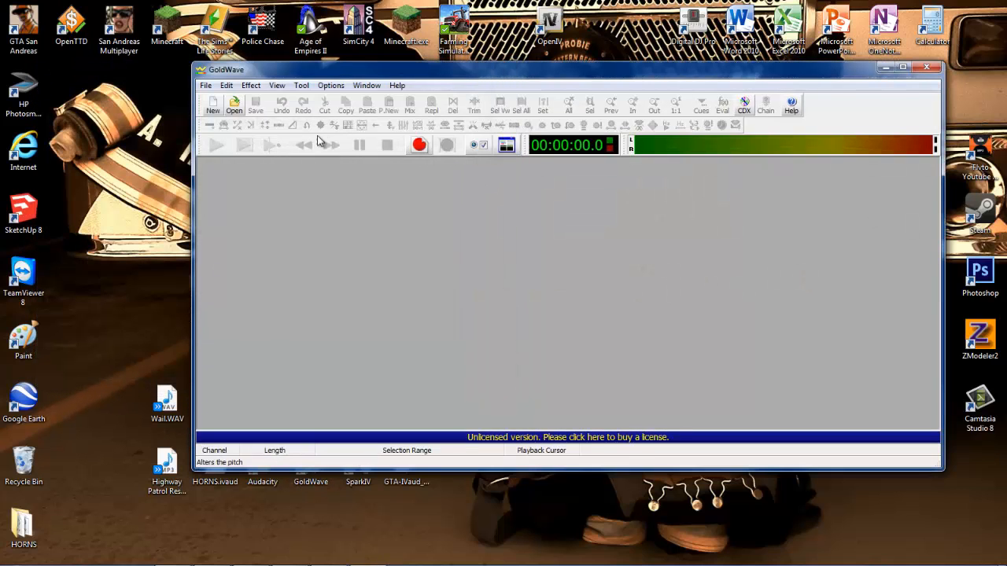
Open Horn.WAV, Pri1.WAV, Pri2.WAV, Wail.WAV and Yelp.wav from the Desktop together.
{"action": "left_click", "coordinate": [245, 110]}
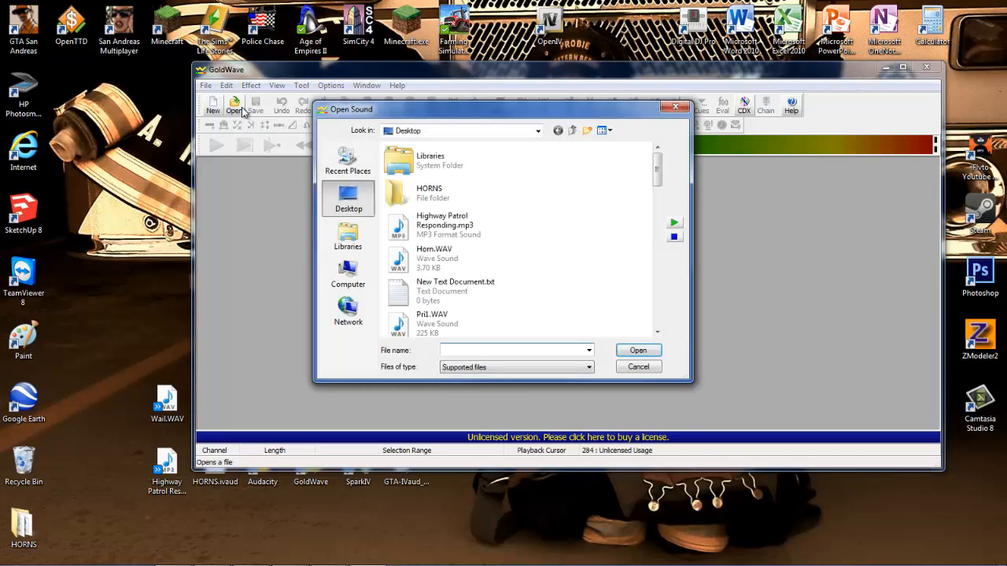
{"action": "left_click_drag", "start_coordinate": [657, 177], "coordinate": [658, 204]}
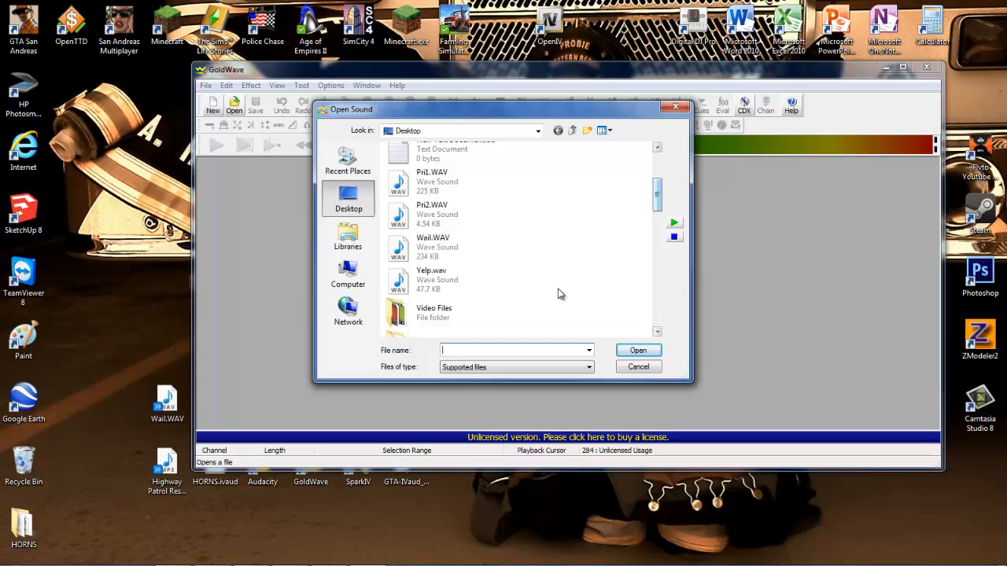
{"action": "left_click_drag", "start_coordinate": [566, 295], "coordinate": [423, 186]}
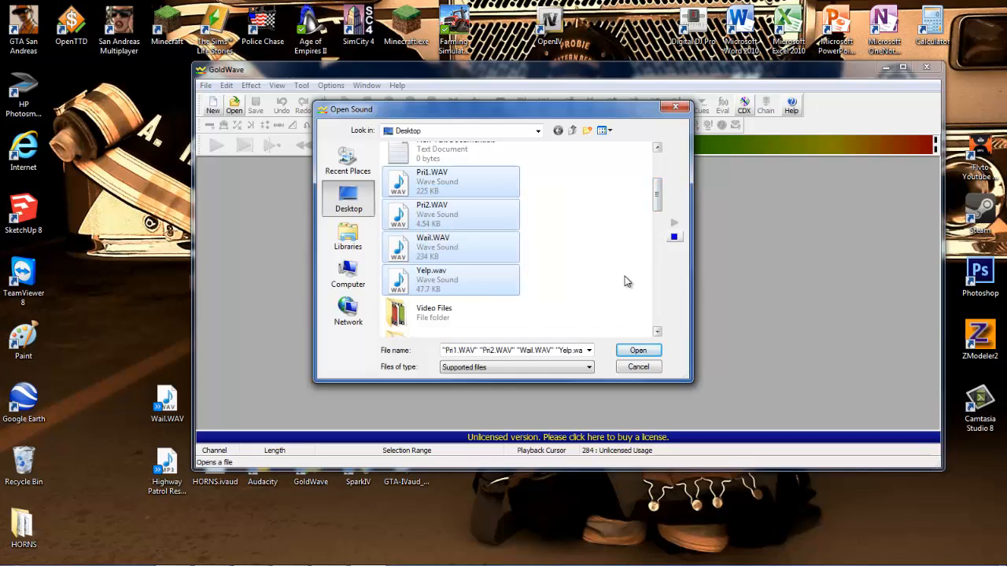
{"action": "left_click_drag", "start_coordinate": [657, 193], "coordinate": [617, 177]}
{"action": "left_click", "coordinate": [434, 201], "text": "ctrl"}
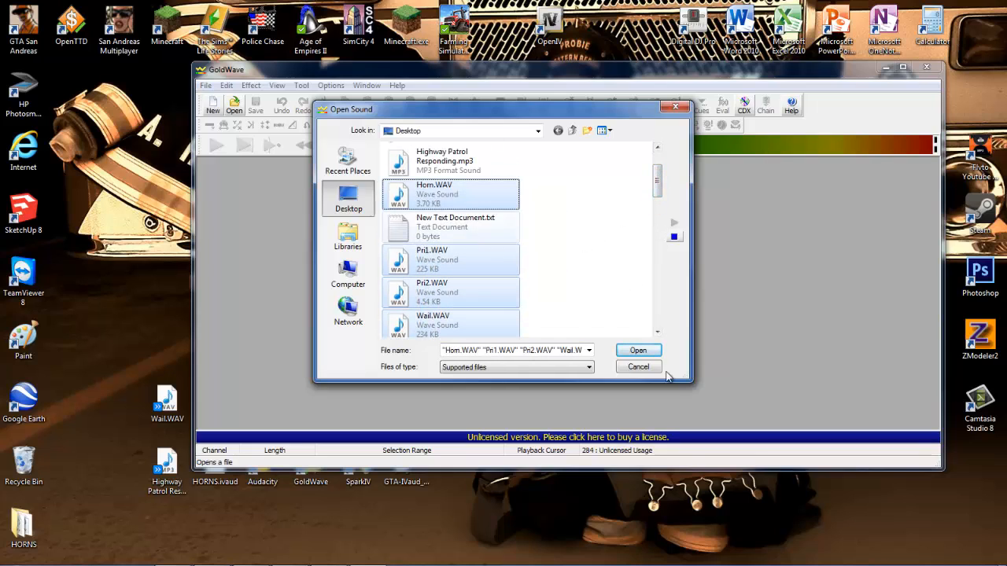
{"action": "left_click", "coordinate": [639, 351]}
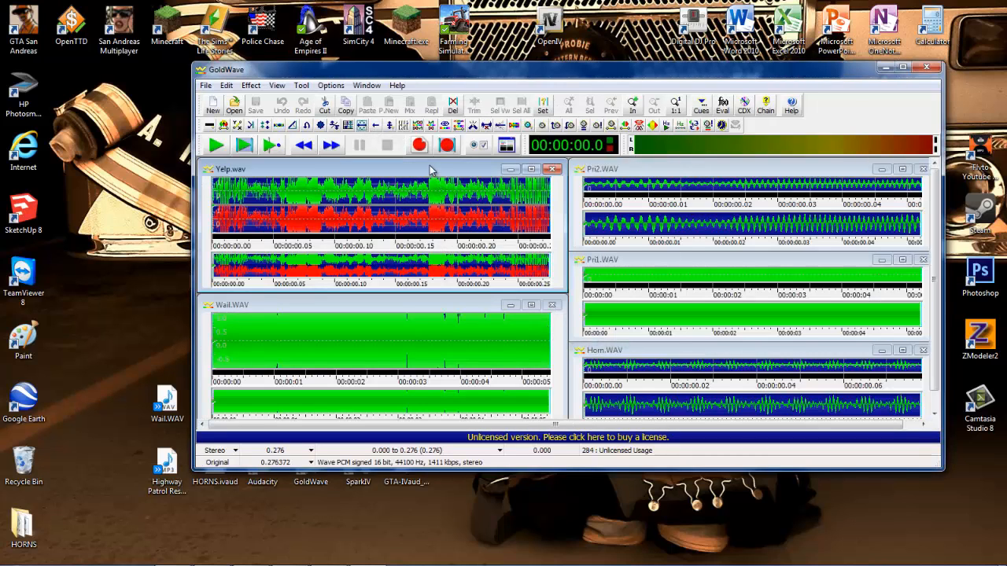
Save Yelp.wav over the existing file as 16-bit PCM mono WAV, then close it and exit GoldWave.
{"action": "left_click", "coordinate": [205, 85]}
{"action": "left_click", "coordinate": [232, 201]}
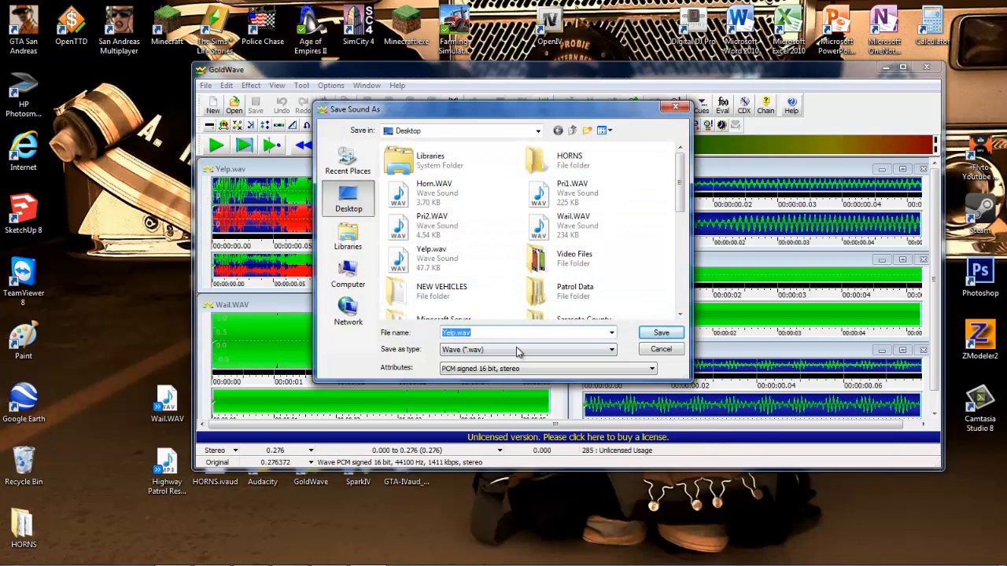
{"action": "left_click", "coordinate": [456, 369]}
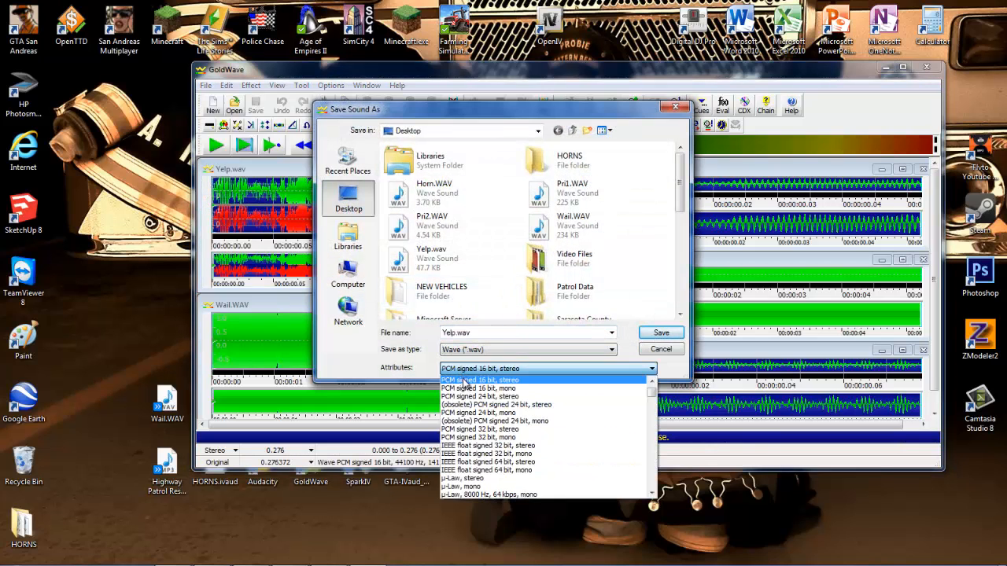
{"action": "left_click", "coordinate": [464, 390]}
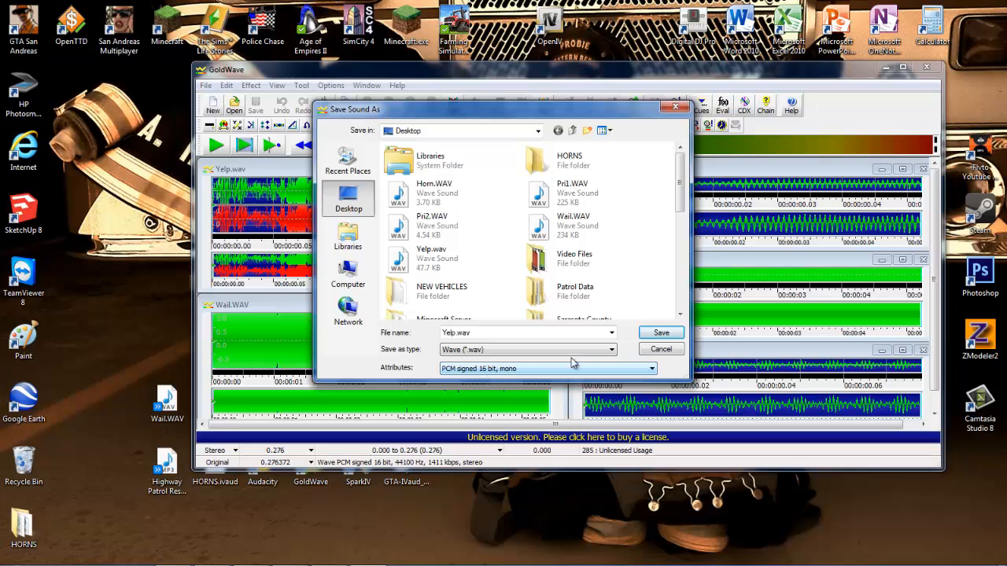
{"action": "left_click", "coordinate": [661, 332]}
{"action": "left_click", "coordinate": [540, 294]}
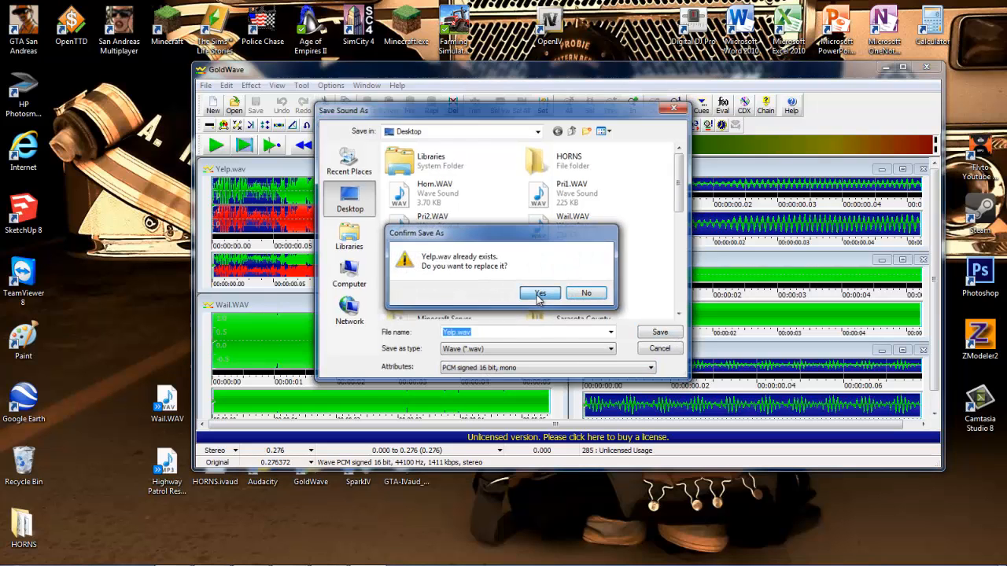
{"action": "left_click", "coordinate": [563, 293]}
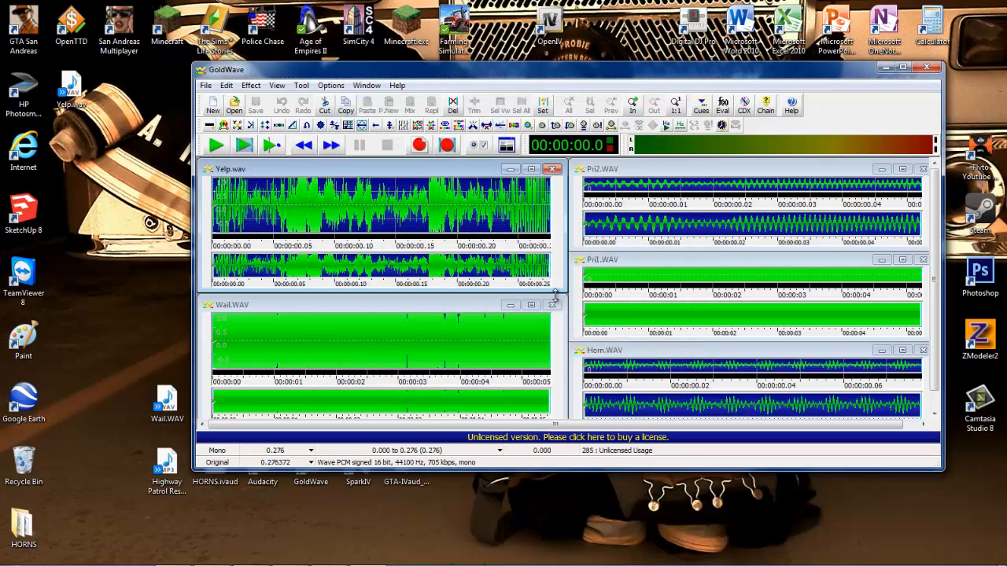
{"action": "left_click", "coordinate": [552, 168]}
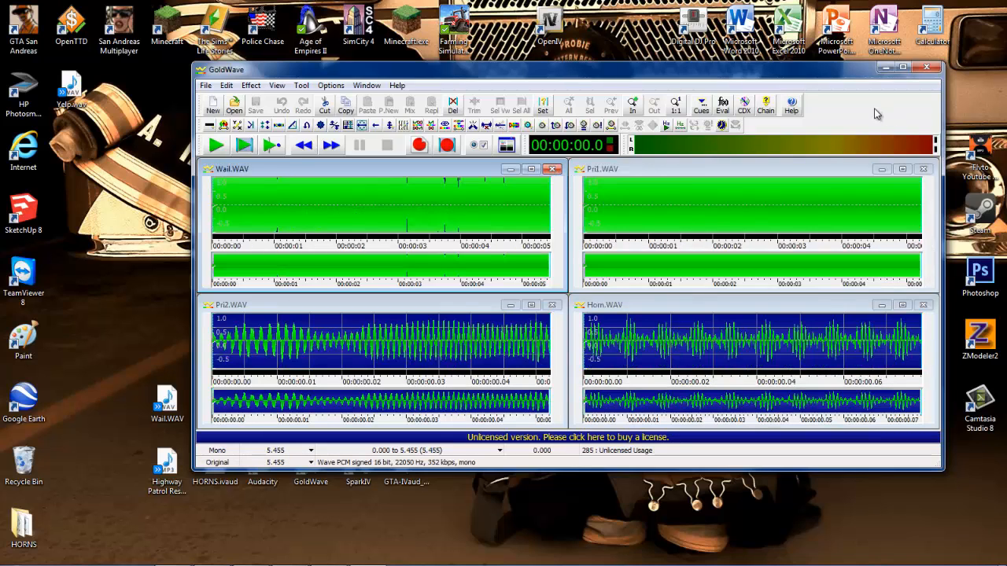
{"action": "left_click", "coordinate": [926, 68]}
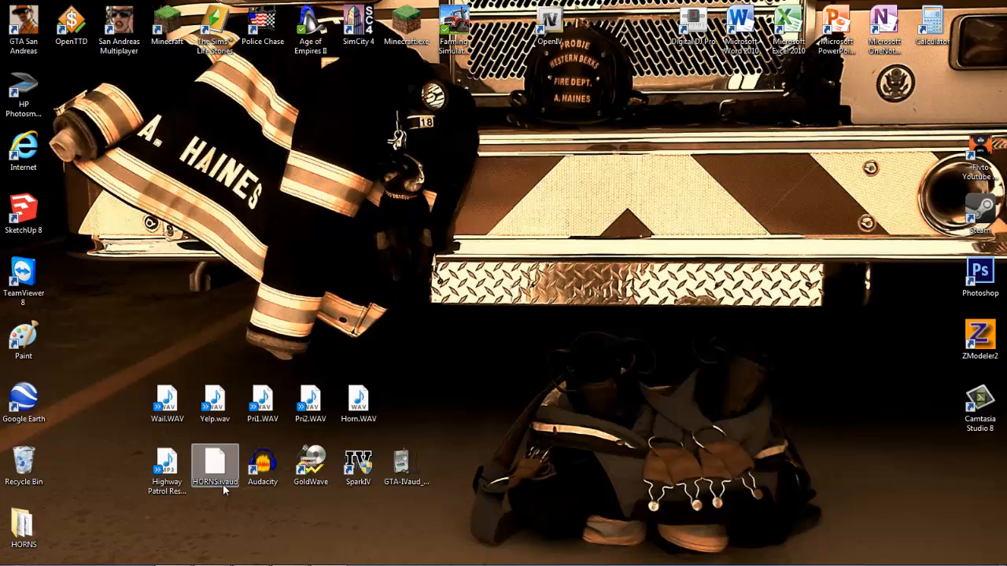
In SparkIV, open resident.rpf from the pc/audio/Sfx folder and select HORNS.ivaud in its RESIDENT folder.
{"action": "mouse_move", "coordinate": [291, 559]}
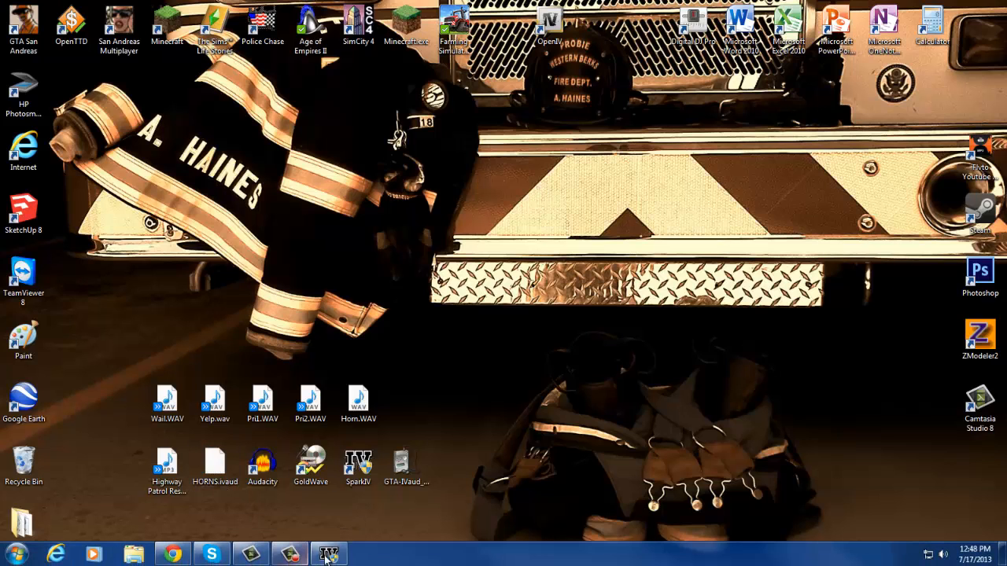
{"action": "left_click", "coordinate": [334, 554]}
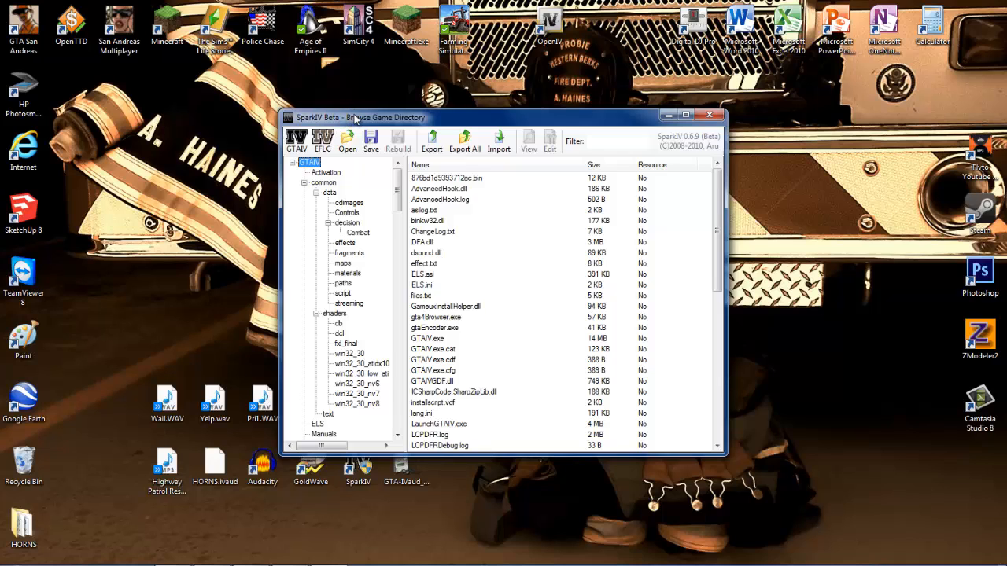
{"action": "left_click_drag", "start_coordinate": [399, 183], "coordinate": [397, 228]}
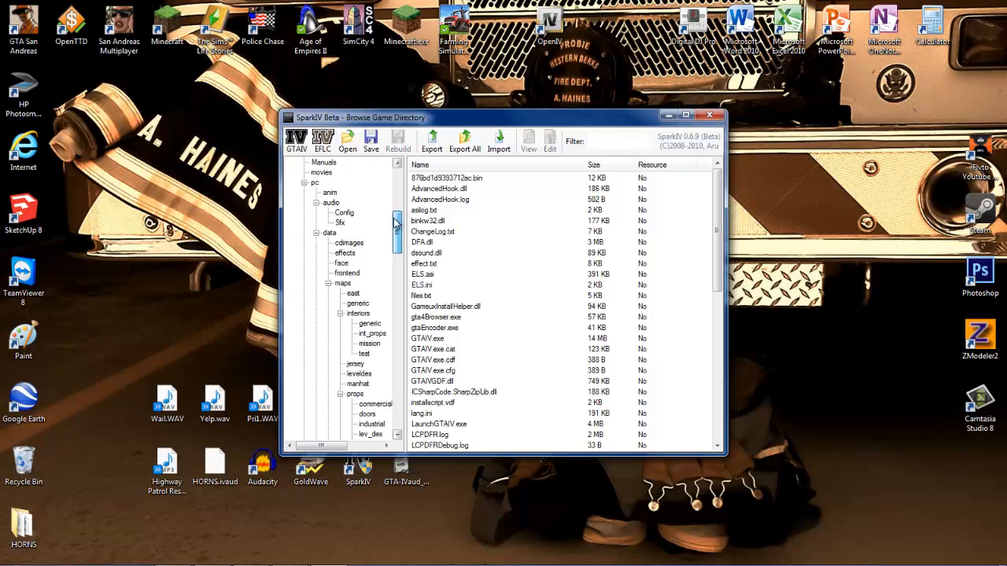
{"action": "left_click", "coordinate": [314, 183]}
{"action": "left_click", "coordinate": [331, 202]}
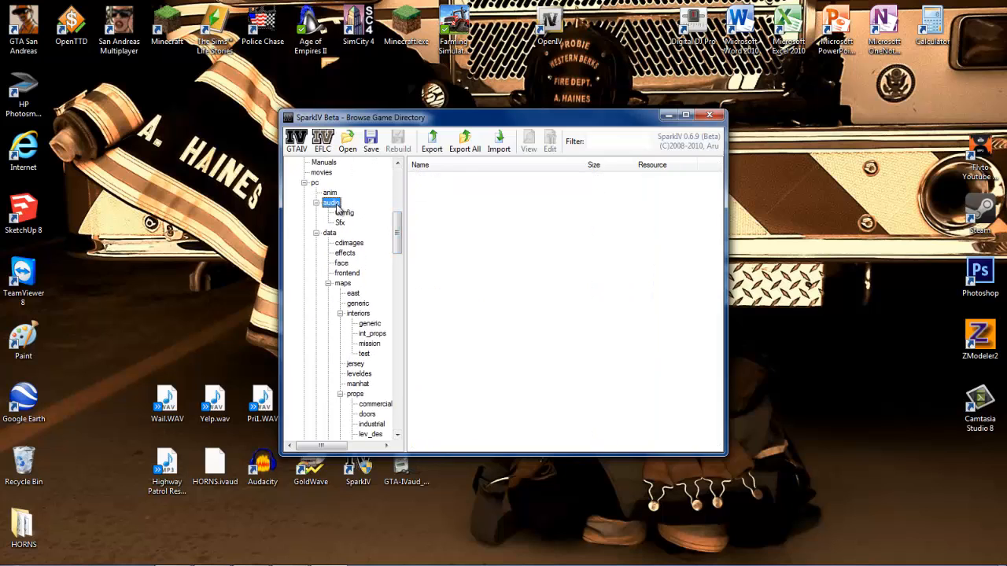
{"action": "left_click", "coordinate": [339, 222]}
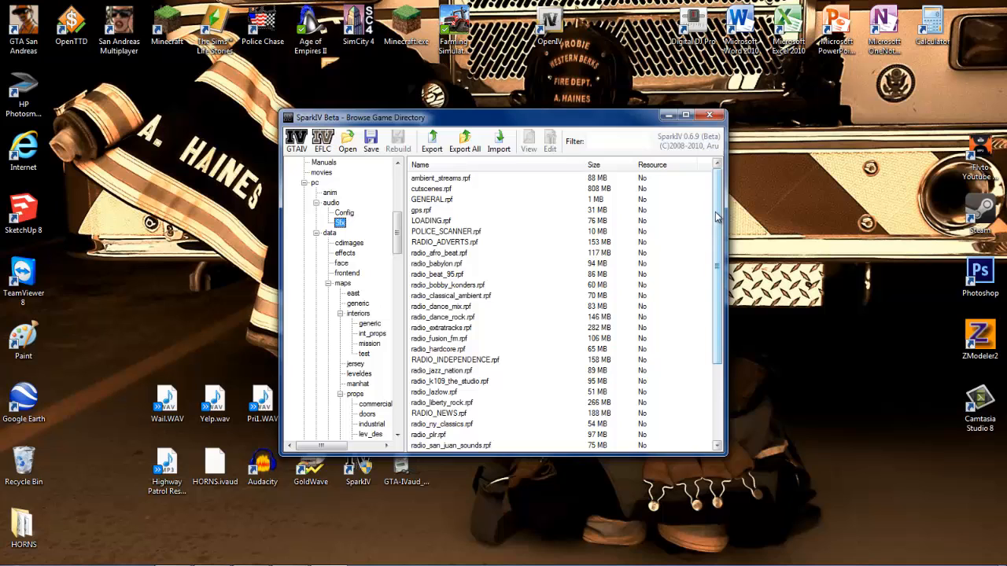
{"action": "left_click_drag", "start_coordinate": [714, 218], "coordinate": [488, 396]}
{"action": "double_click", "coordinate": [438, 391]}
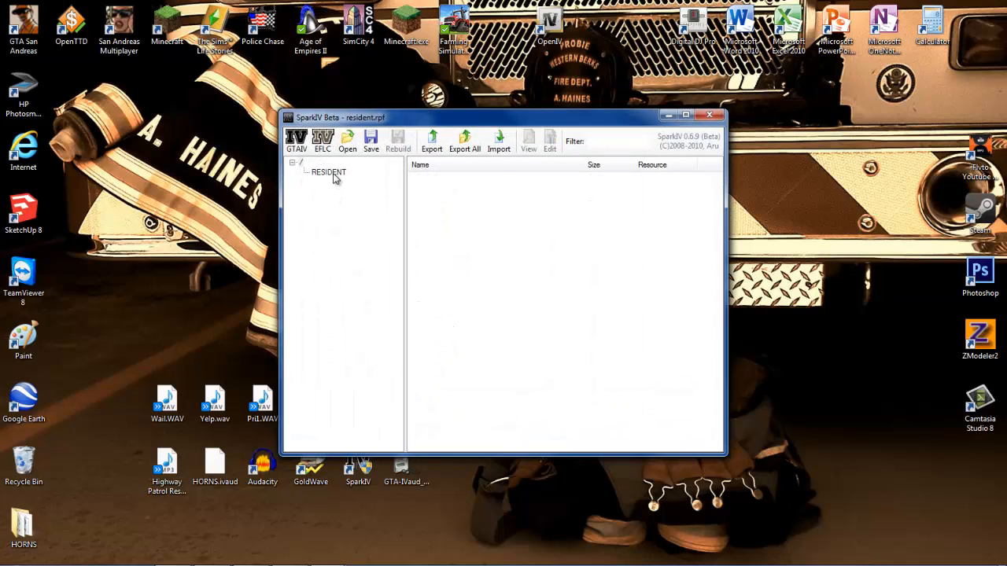
{"action": "left_click", "coordinate": [334, 176]}
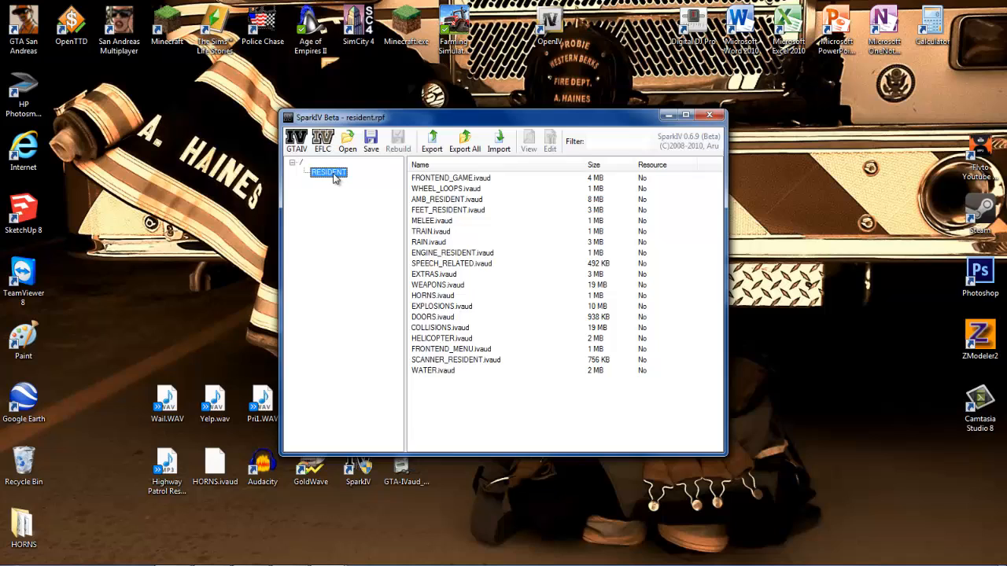
{"action": "left_click", "coordinate": [447, 297]}
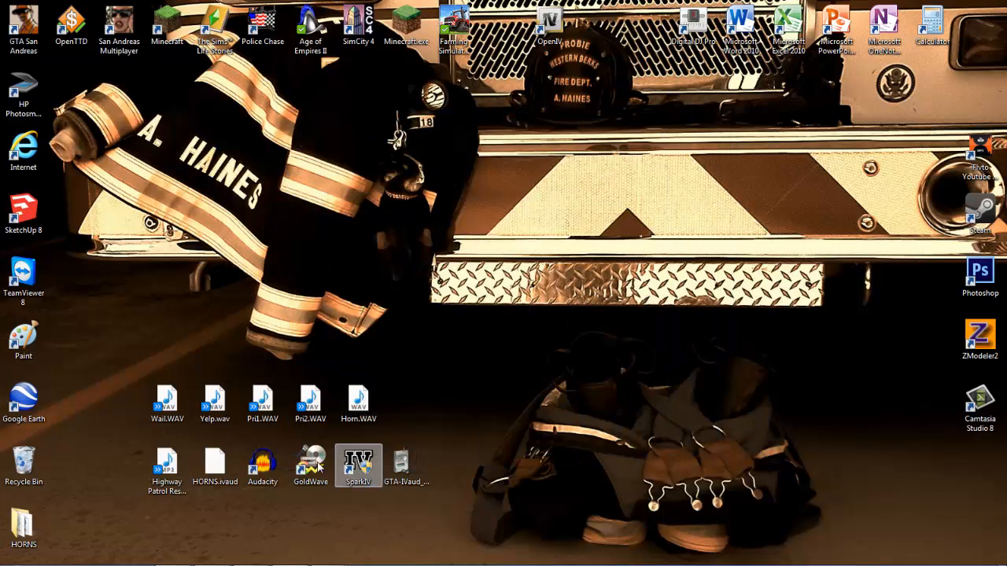
Launch GTA-IVaud Editor, open HORNS.ivaud from the Desktop and maximize the window.
{"action": "left_click", "coordinate": [403, 458]}
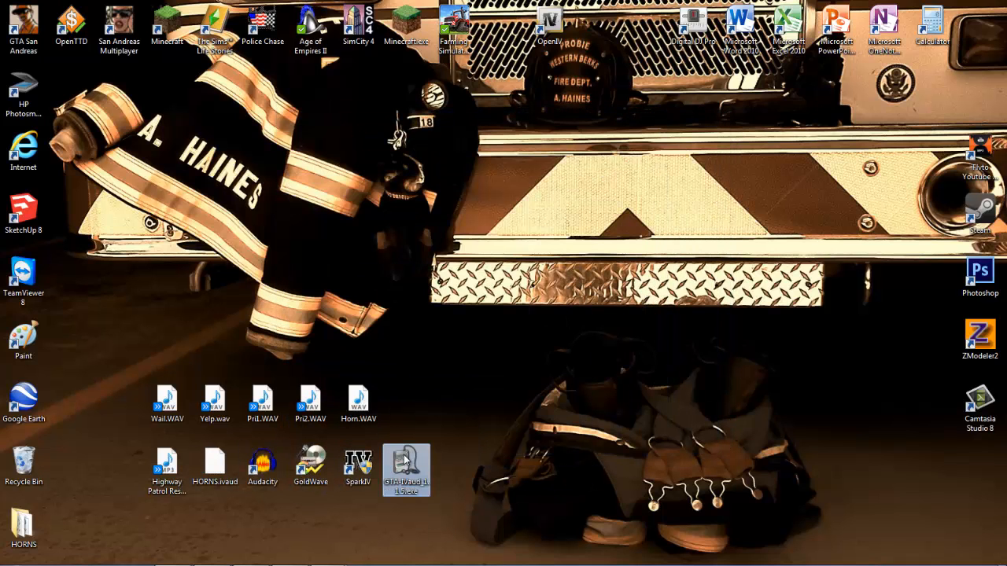
{"action": "double_click", "coordinate": [405, 456]}
{"action": "left_click", "coordinate": [551, 301]}
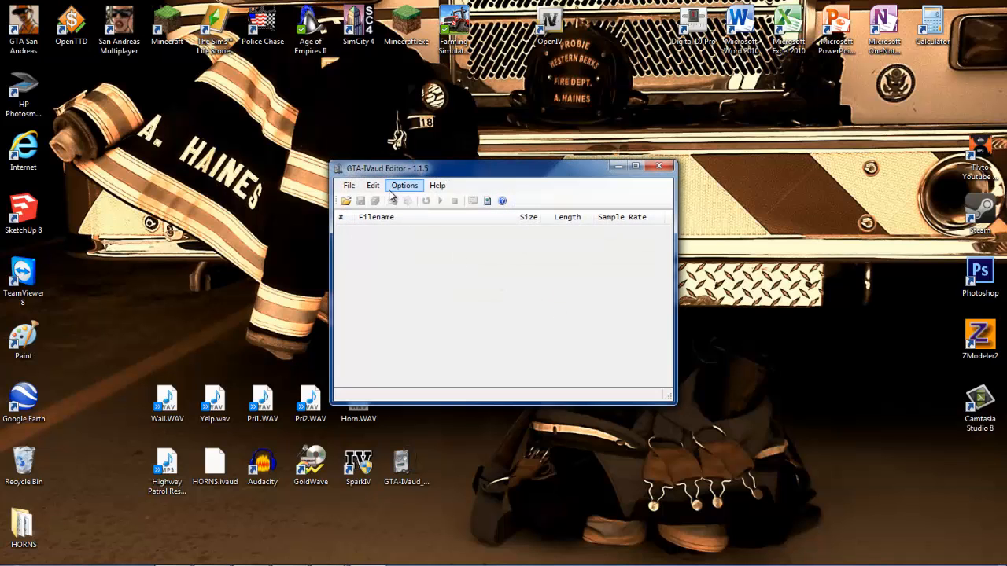
{"action": "left_click", "coordinate": [346, 200]}
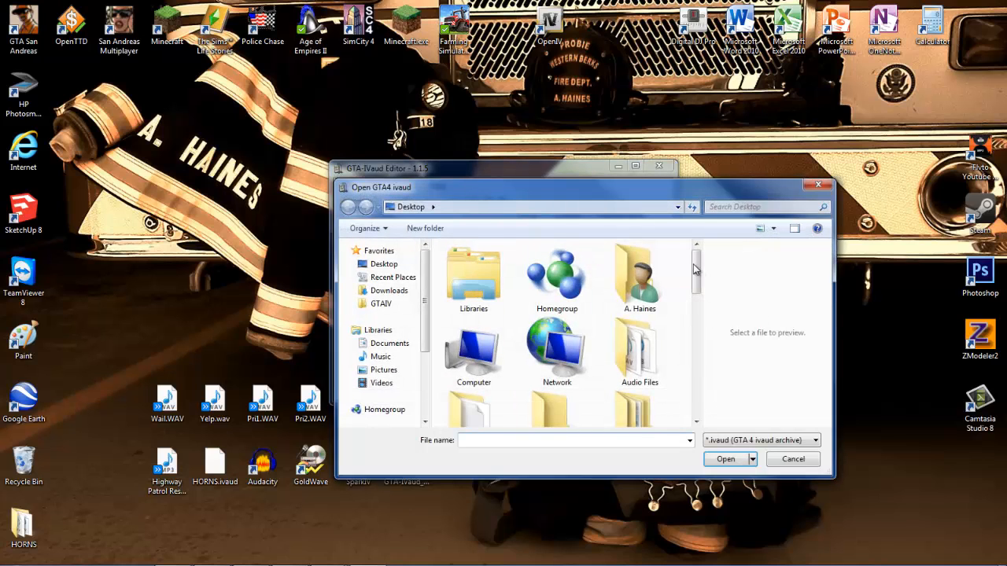
{"action": "left_click_drag", "start_coordinate": [696, 269], "coordinate": [697, 401]}
{"action": "double_click", "coordinate": [556, 384]}
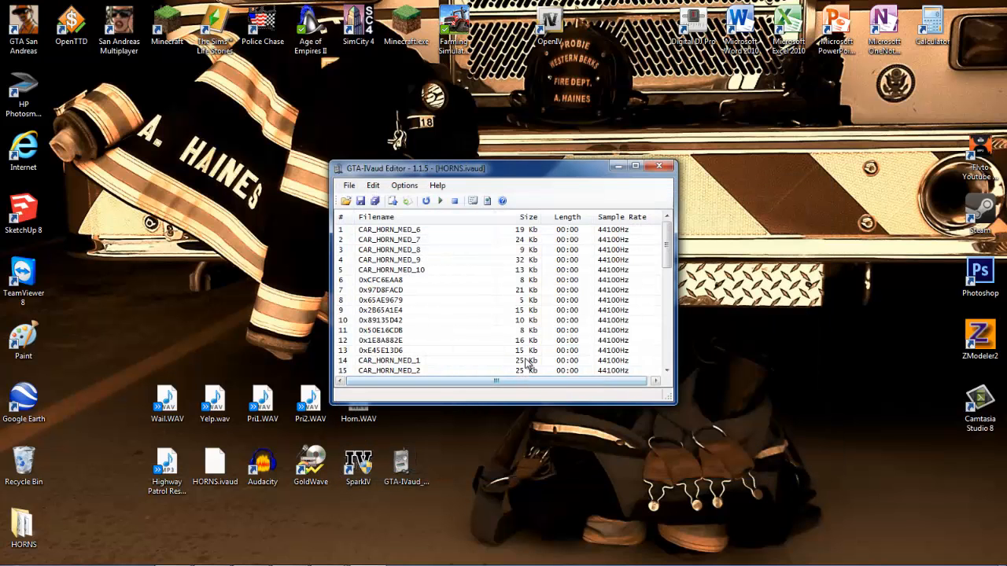
{"action": "left_click", "coordinate": [635, 166]}
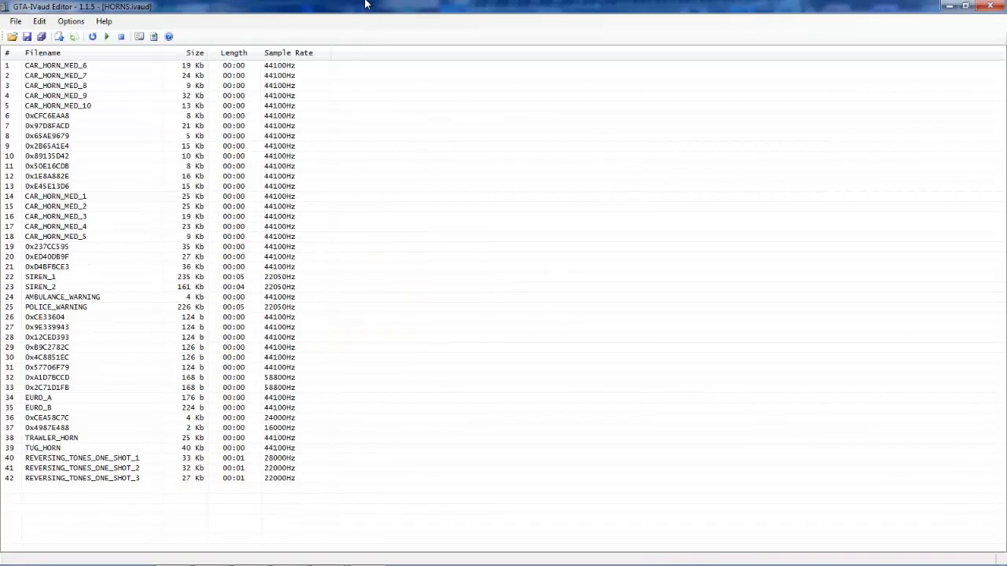
Review the siren and warning entries, then import Wail.WAV to replace the SIREN_1 sound.
{"action": "left_click", "coordinate": [55, 280]}
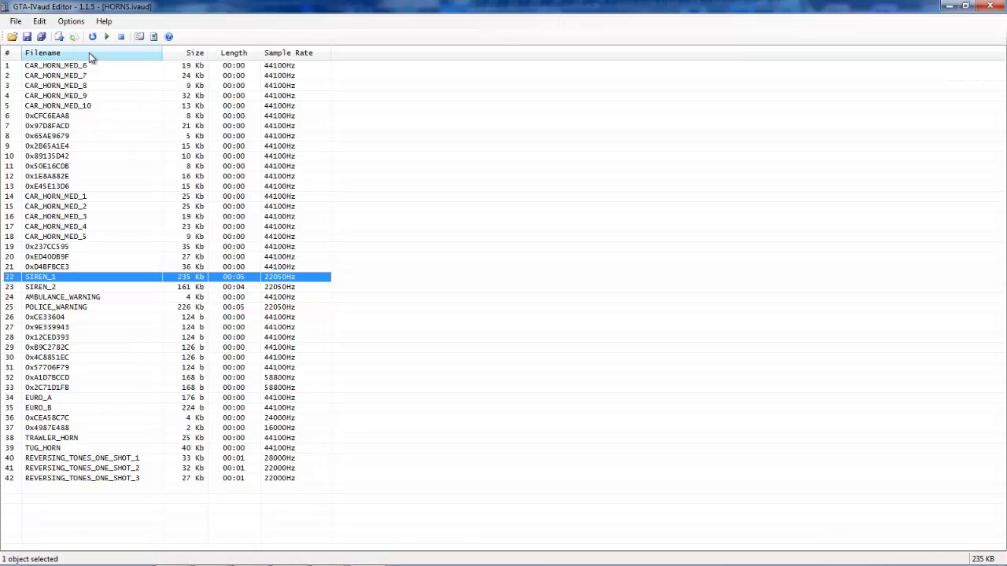
{"action": "left_click", "coordinate": [55, 287]}
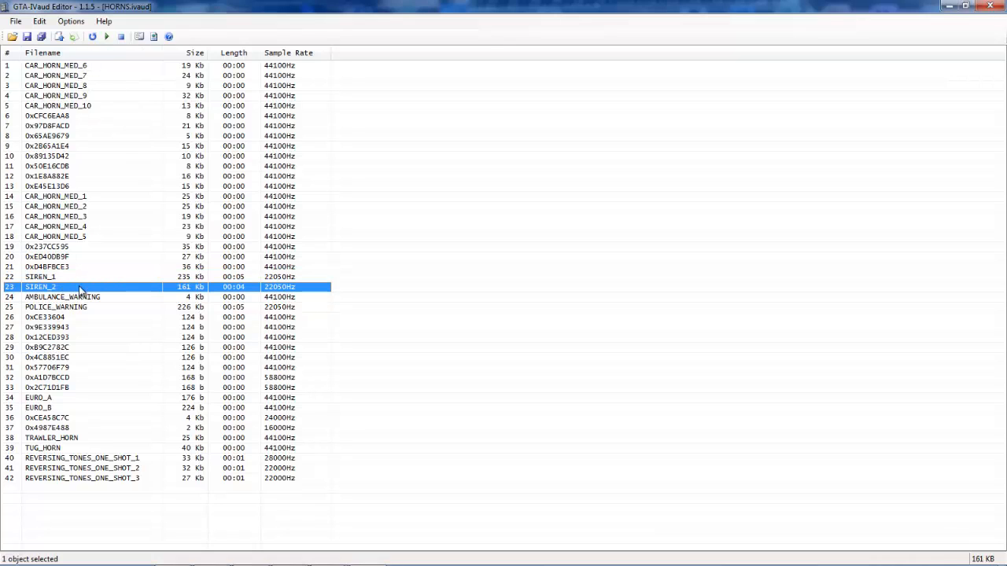
{"action": "left_click", "coordinate": [103, 299]}
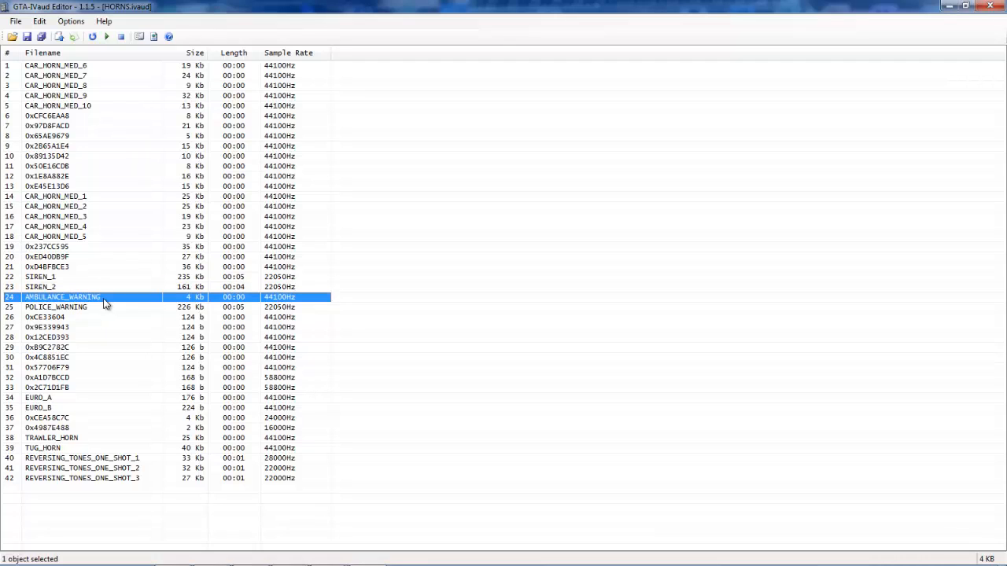
{"action": "left_click", "coordinate": [102, 312]}
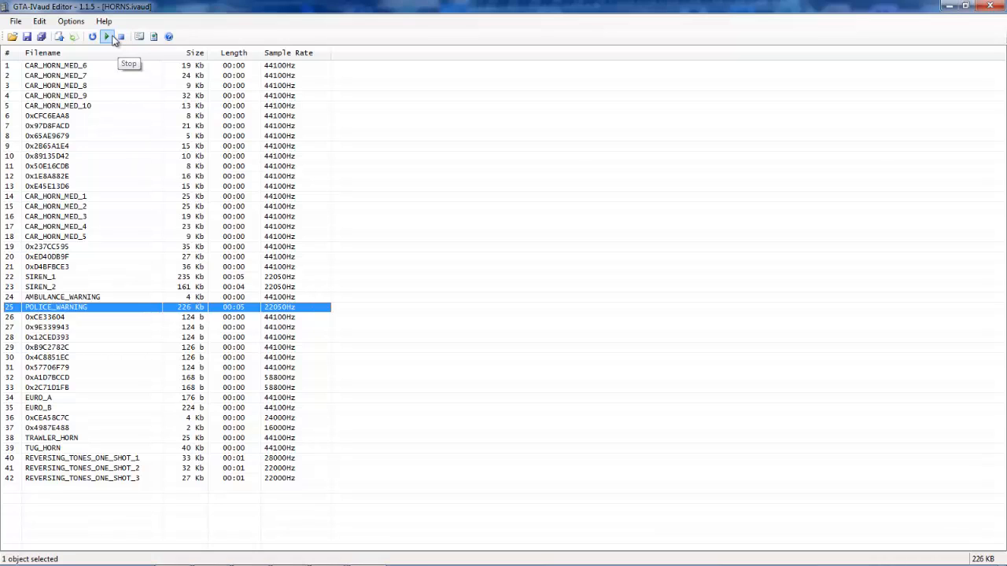
{"action": "left_click", "coordinate": [46, 422]}
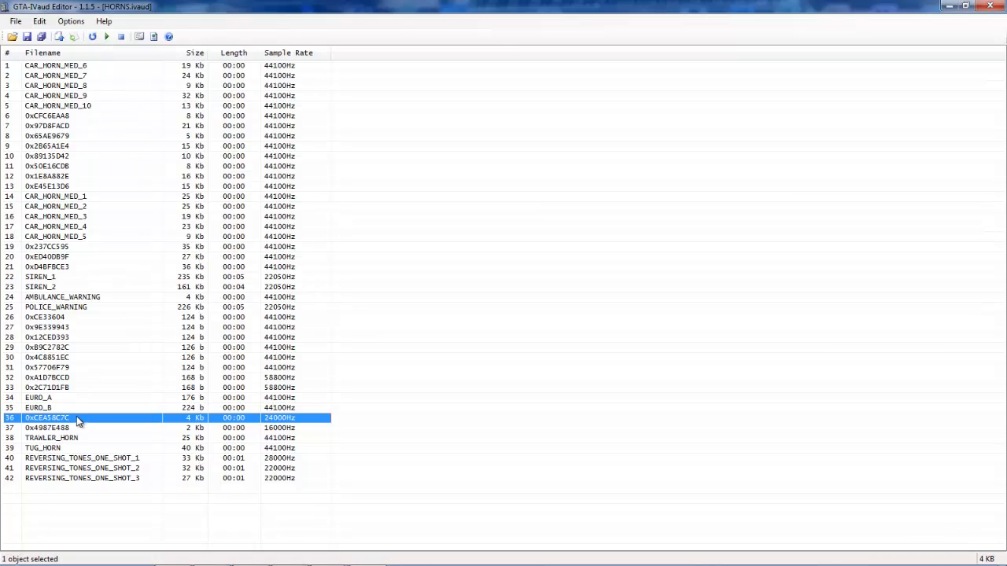
{"action": "left_click", "coordinate": [49, 280]}
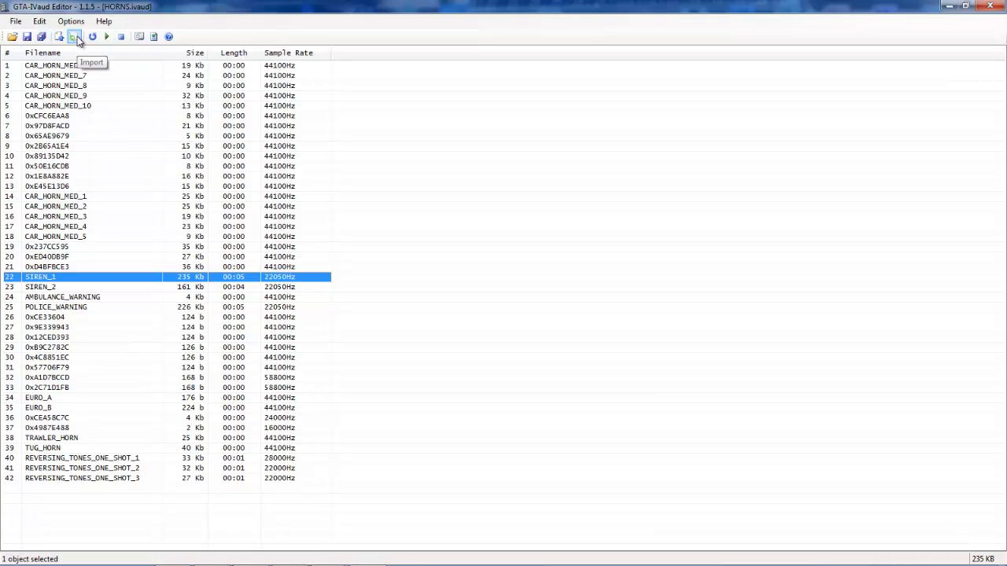
{"action": "left_click", "coordinate": [77, 37]}
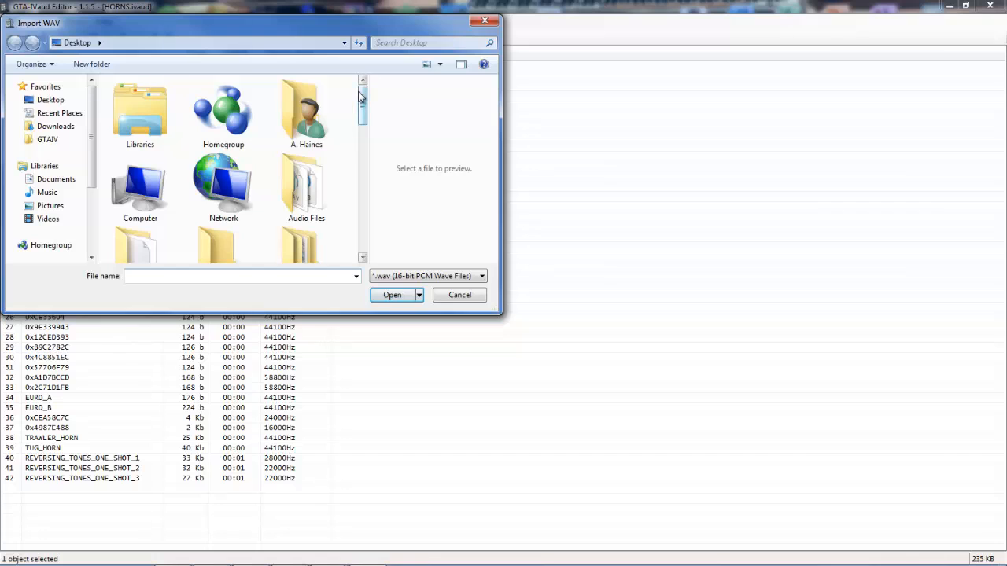
{"action": "left_click_drag", "start_coordinate": [360, 96], "coordinate": [359, 229]}
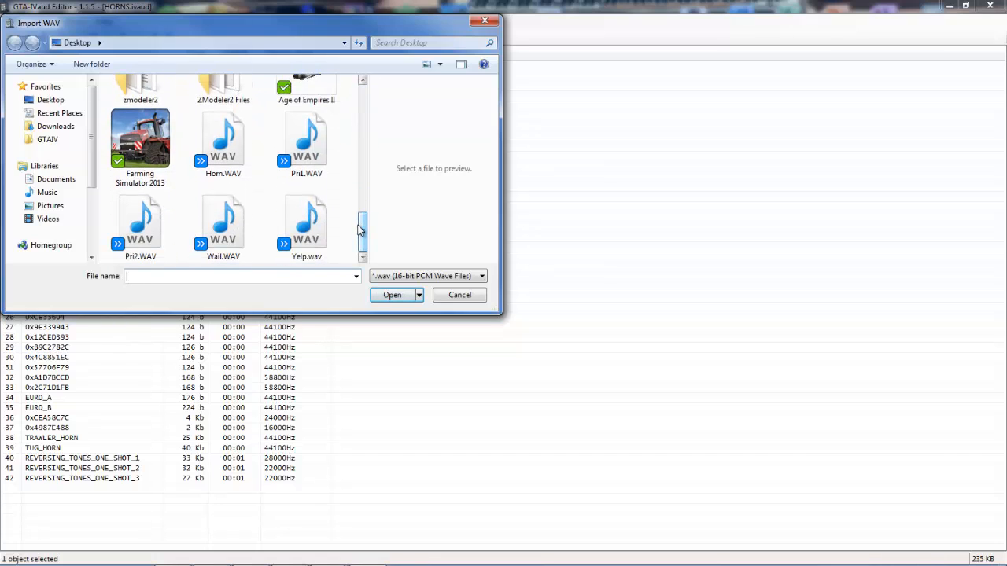
{"action": "double_click", "coordinate": [221, 223]}
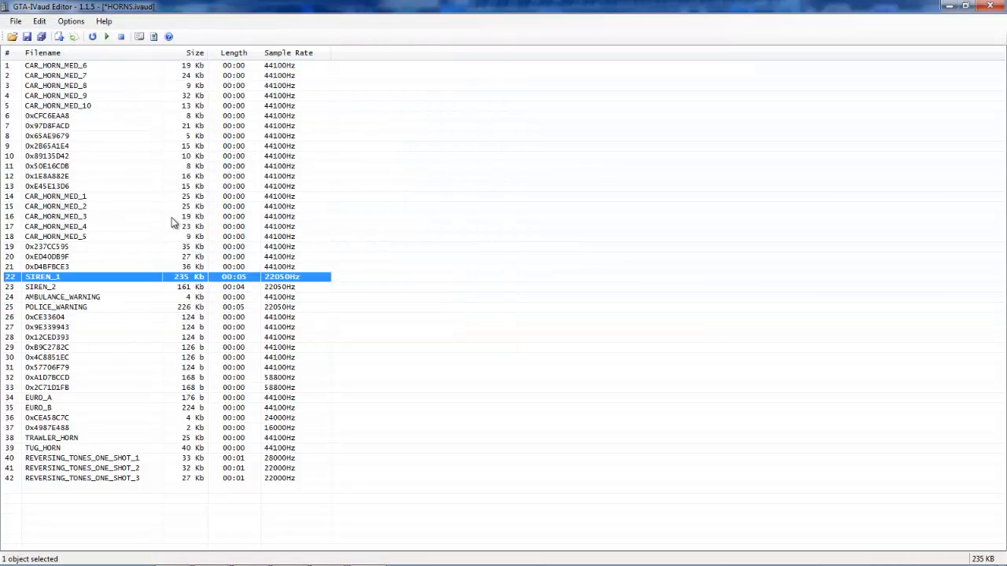
Save the modified HORNS.ivaud archive and close the GTA-IVaud Editor.
{"action": "left_click", "coordinate": [65, 288]}
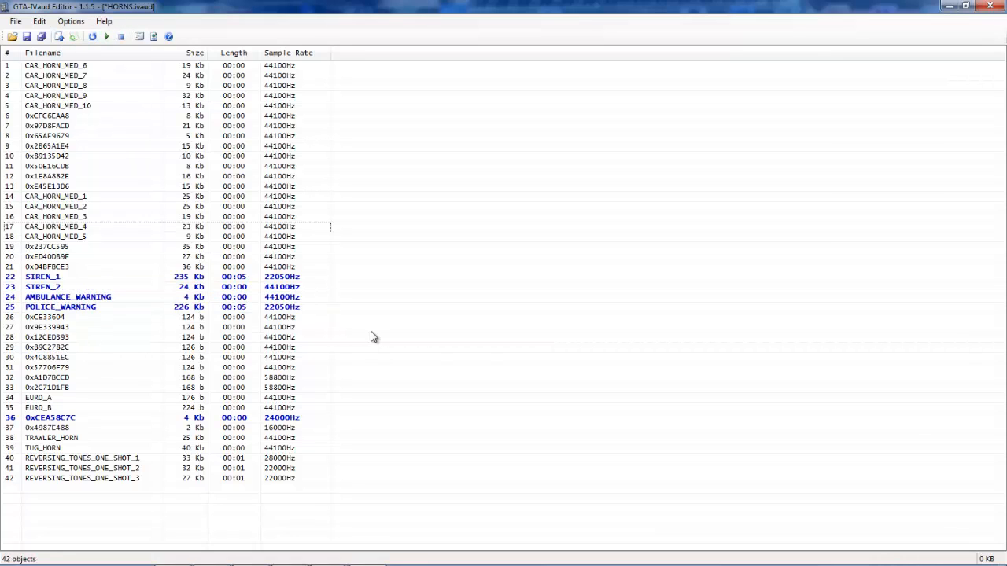
{"action": "left_click", "coordinate": [27, 37]}
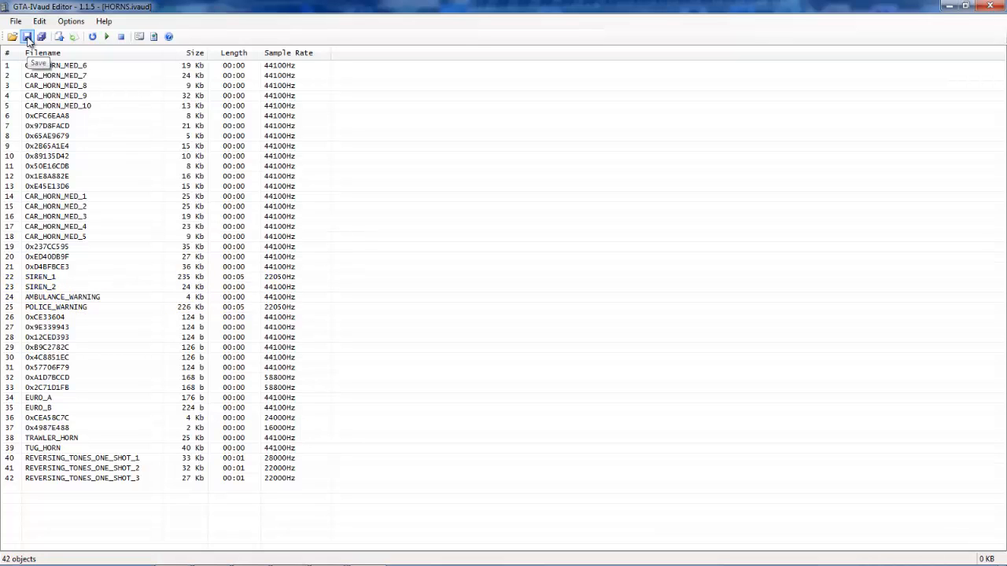
{"action": "left_click", "coordinate": [990, 6]}
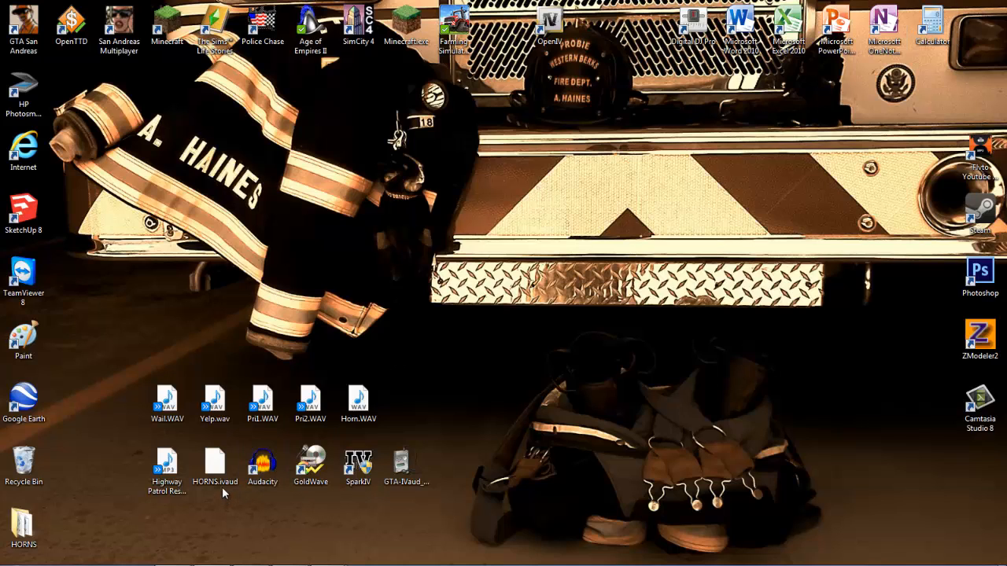
Import the edited HORNS.ivaud from the Desktop into resident.rpf in SparkIV, replacing the original entry.
{"action": "left_click_drag", "start_coordinate": [222, 487], "coordinate": [413, 279]}
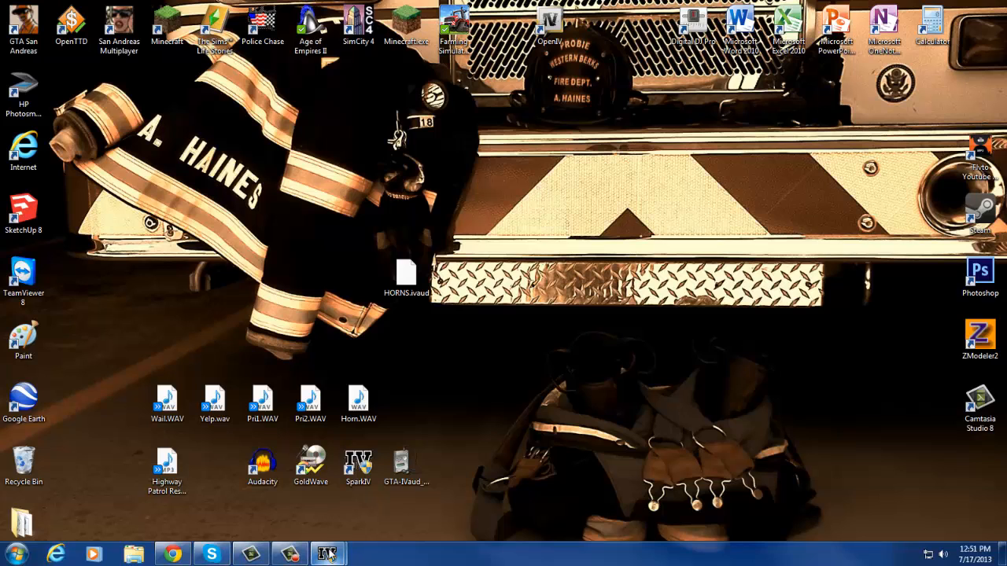
{"action": "mouse_move", "coordinate": [327, 555]}
{"action": "left_click", "coordinate": [370, 494]}
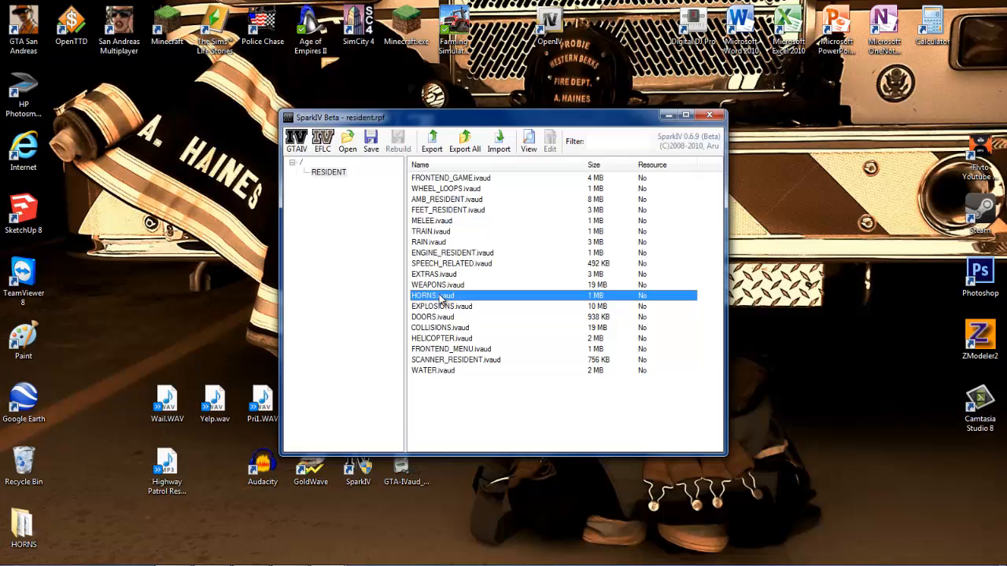
{"action": "left_click", "coordinate": [497, 153]}
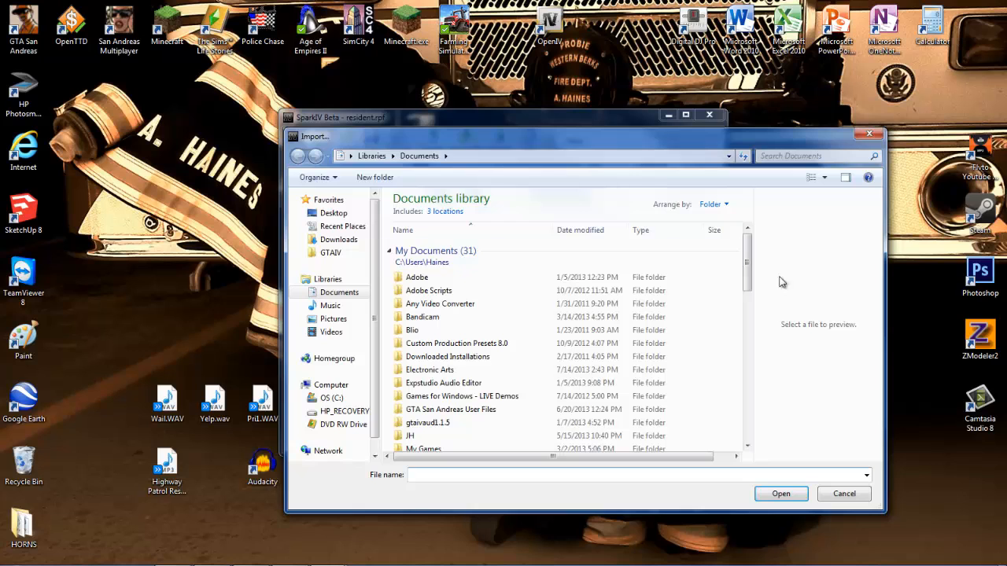
{"action": "left_click", "coordinate": [358, 213]}
{"action": "left_click_drag", "start_coordinate": [745, 218], "coordinate": [748, 370]}
{"action": "left_click", "coordinate": [625, 227]}
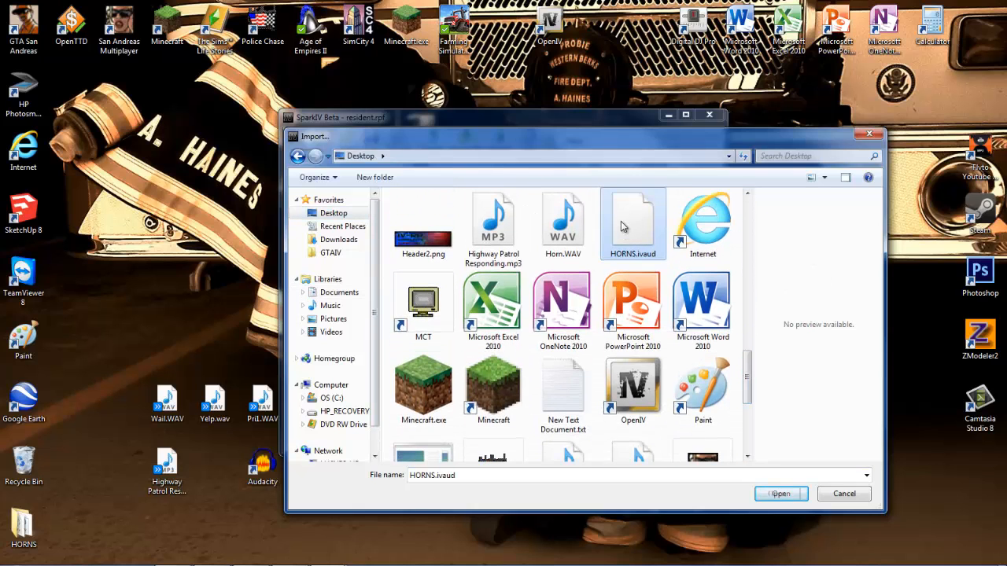
{"action": "left_click", "coordinate": [776, 496]}
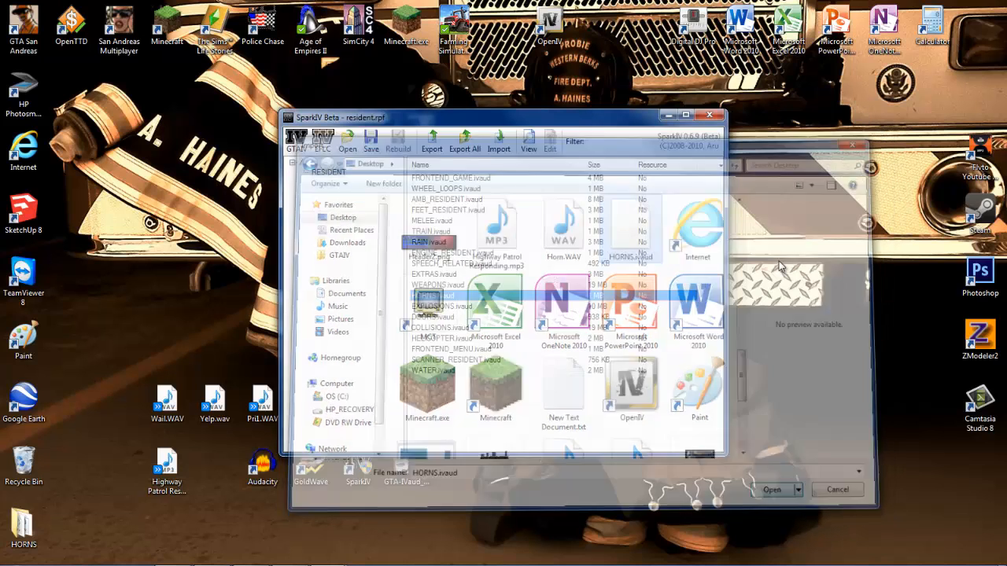
Save the resident.rpf archive and close SparkIV.
{"action": "left_click", "coordinate": [372, 146]}
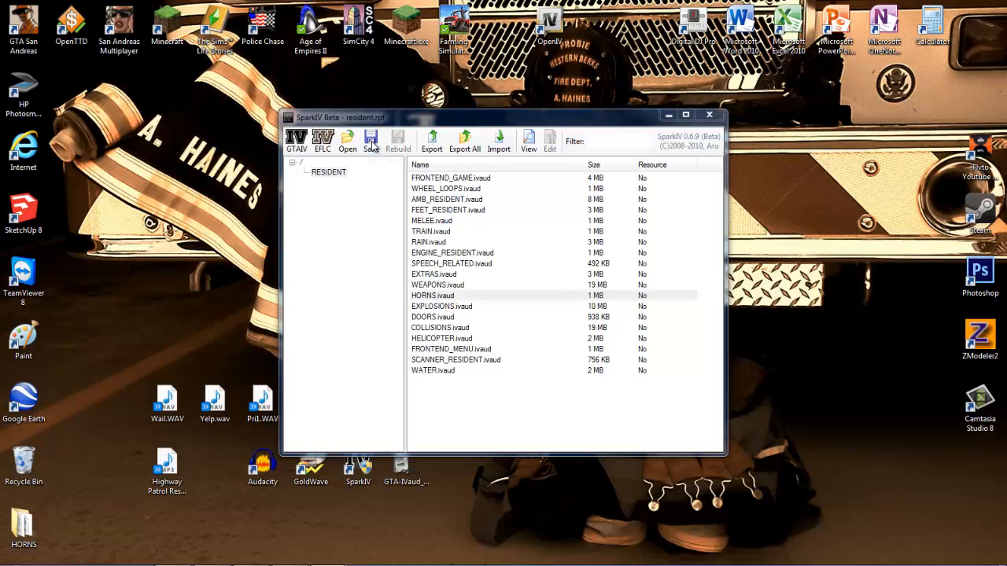
{"action": "left_click", "coordinate": [572, 340]}
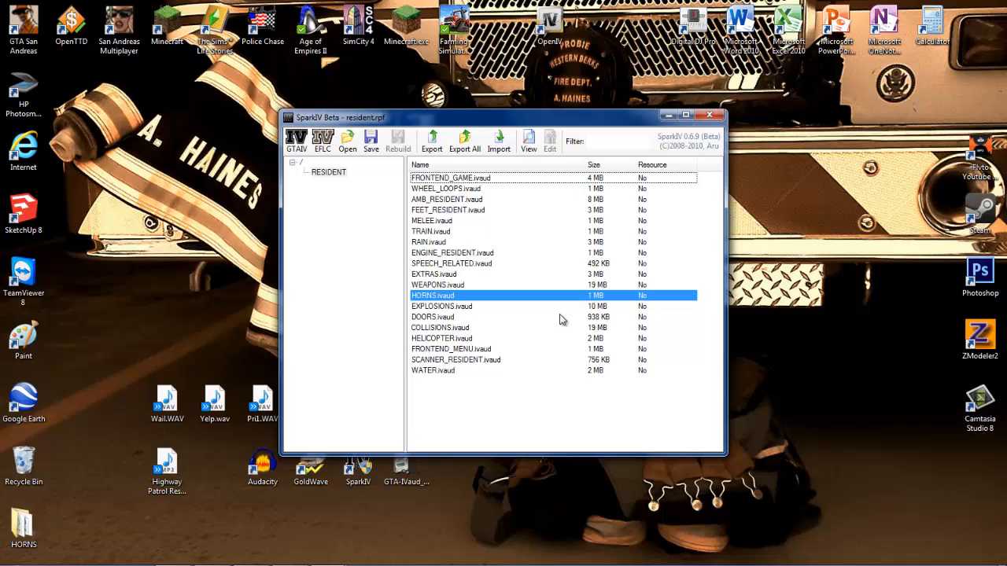
{"action": "left_click", "coordinate": [699, 120]}
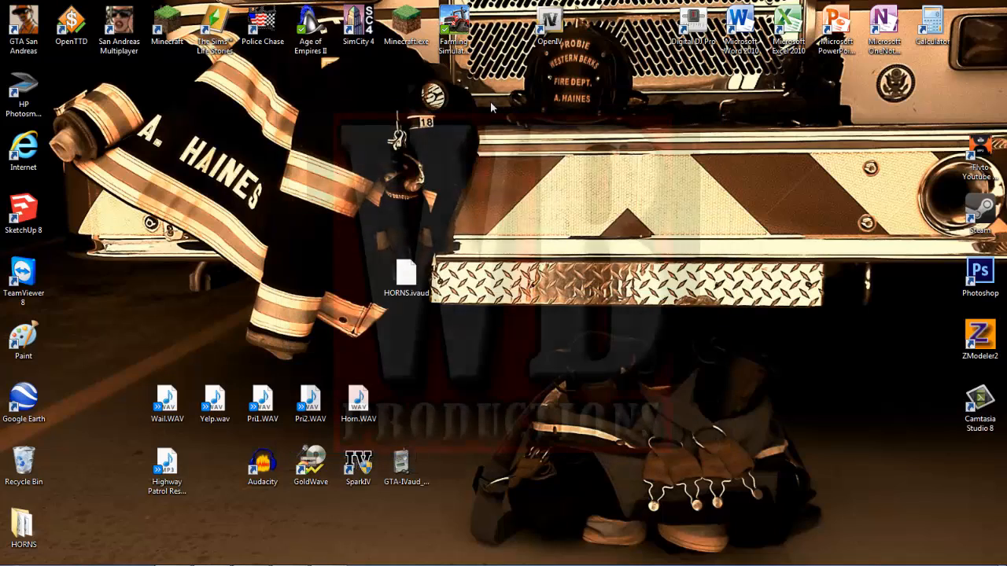